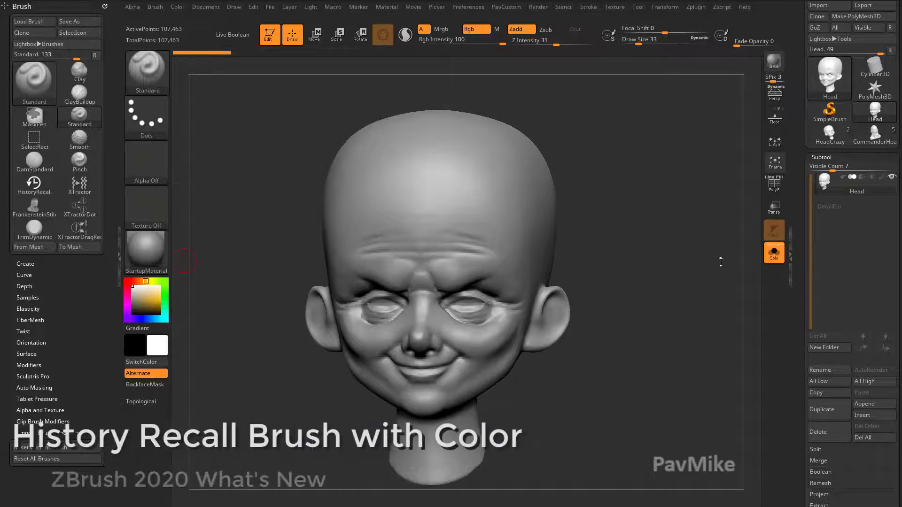
# Open the subtool's Project settings and examine the Geometry and Color projection options.
pyautogui.moveTo(805, 311); pyautogui.dragTo(831, 249)
pyautogui.press('shift')
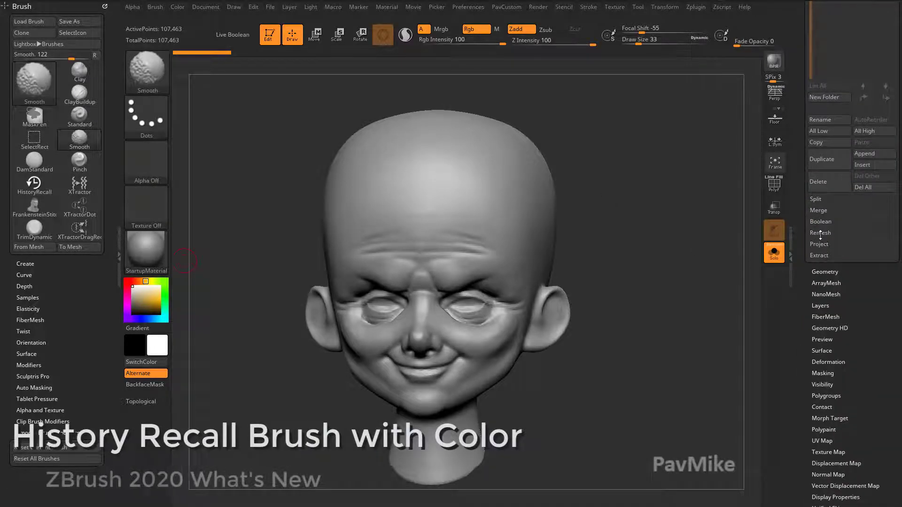
pyautogui.click(819, 243)
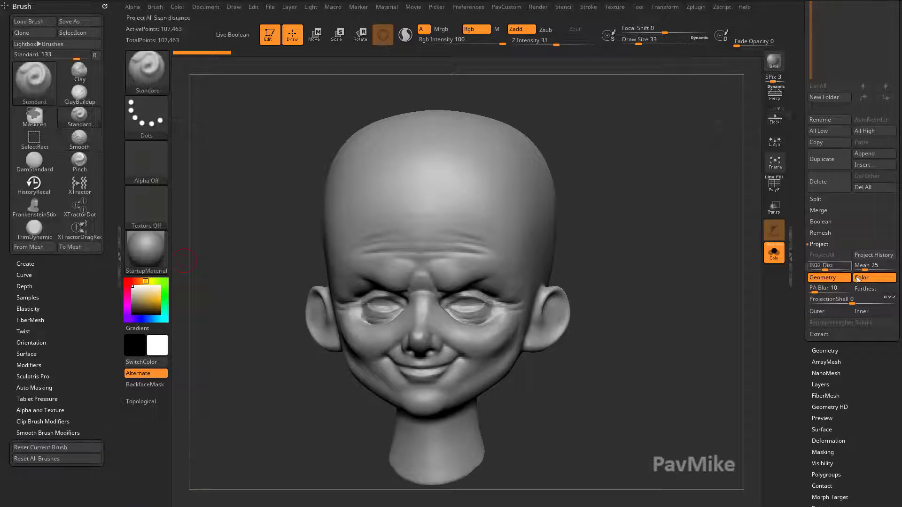
pyautogui.keyDown('alt'); pyautogui.moveTo(644, 320); pyautogui.dragTo(606, 340); pyautogui.keyUp('alt')
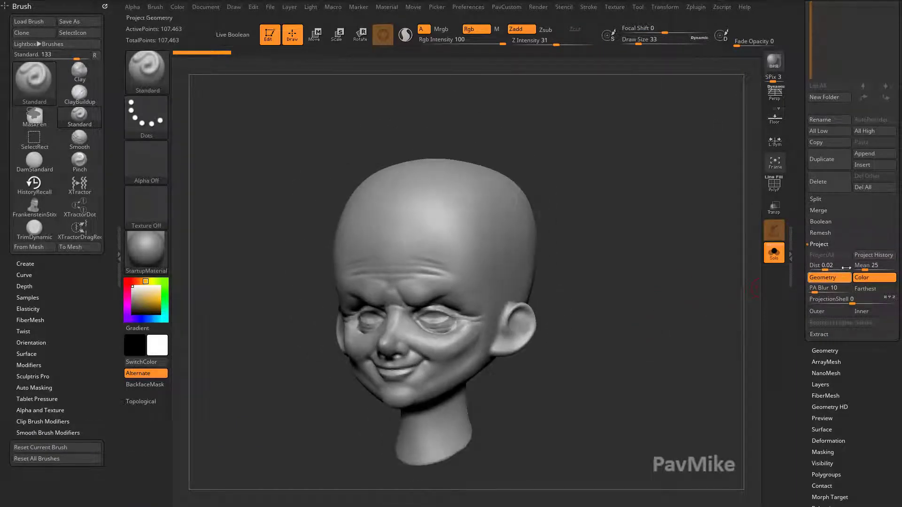
pyautogui.moveTo(620, 271)
pyautogui.mouseDown()
pyautogui.moveTo(664, 272)
pyautogui.moveTo(609, 285)
pyautogui.mouseUp()
# Choose a muted reddish-brown skin colour and turn off Zadd so that brushes only paint colour.
pyautogui.moveTo(533, 308); pyautogui.dragTo(669, 289)
pyautogui.moveTo(145, 281)
pyautogui.mouseDown()
pyautogui.moveTo(137, 281)
pyautogui.moveTo(137, 304)
pyautogui.moveTo(143, 296)
pyautogui.mouseUp()
pyautogui.click(516, 29)
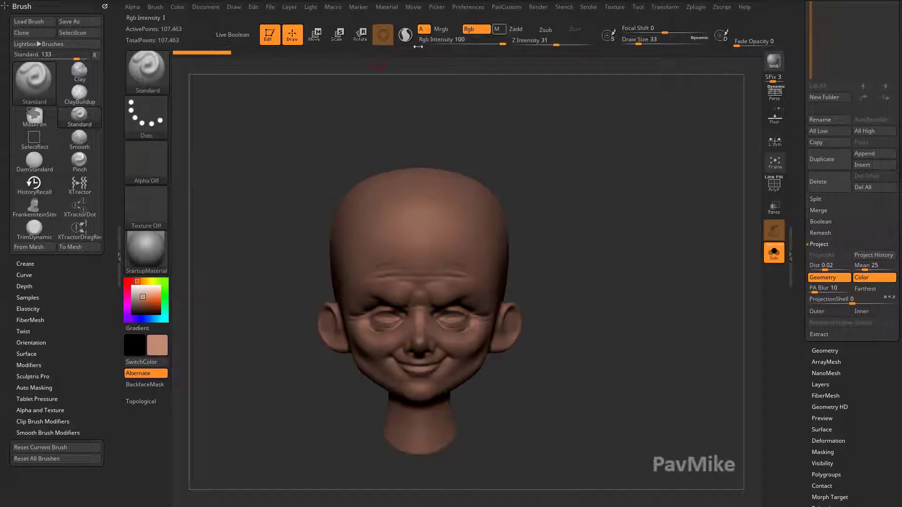
pyautogui.click(186, 9)
pyautogui.moveTo(604, 230); pyautogui.dragTo(576, 256)
# Switch the head's material to SkinShade4.
pyautogui.press('m')
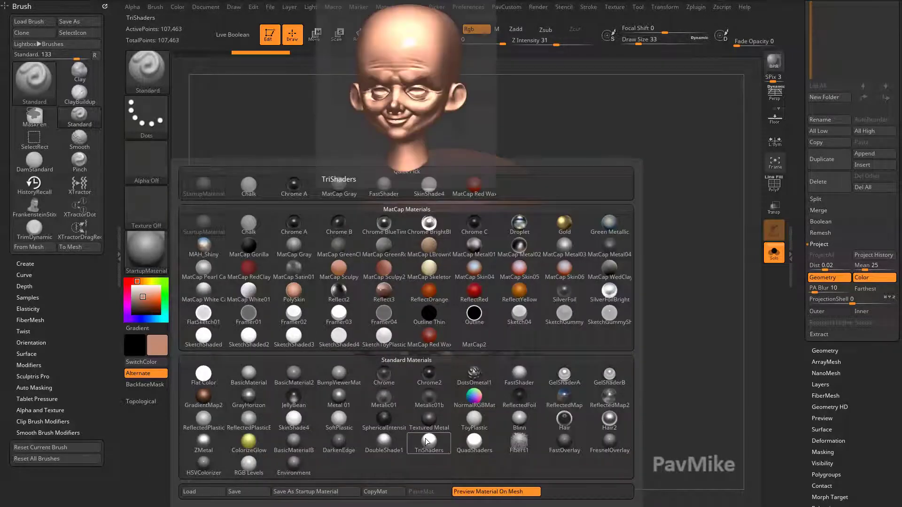
pyautogui.click(397, 365)
pyautogui.moveTo(618, 322); pyautogui.dragTo(635, 317)
# Dock the Color palette and fill the head with the skin tone R 183, G 152, B 125.
pyautogui.press('c')
pyautogui.click(177, 7)
pyautogui.moveTo(174, 21); pyautogui.dragTo(28, 9)
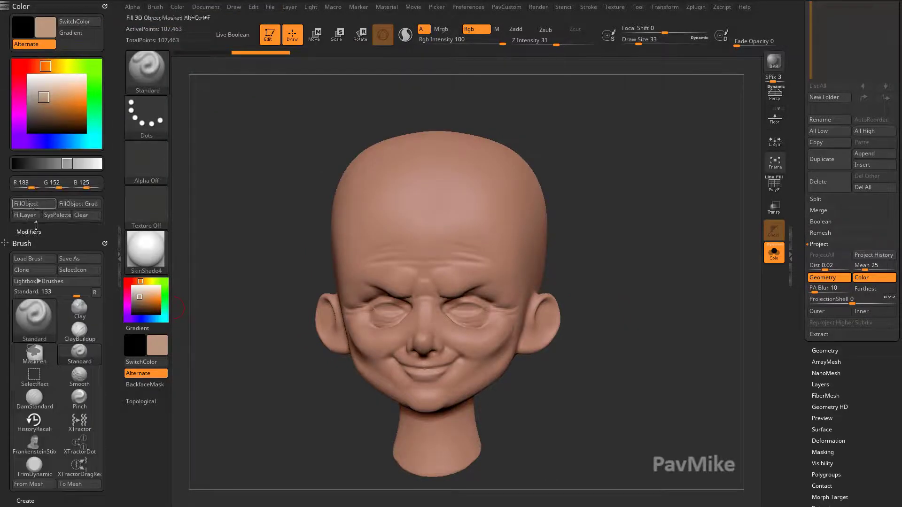
pyautogui.moveTo(611, 256)
pyautogui.mouseDown()
pyautogui.moveTo(632, 257)
pyautogui.moveTo(628, 277)
pyautogui.mouseUp()
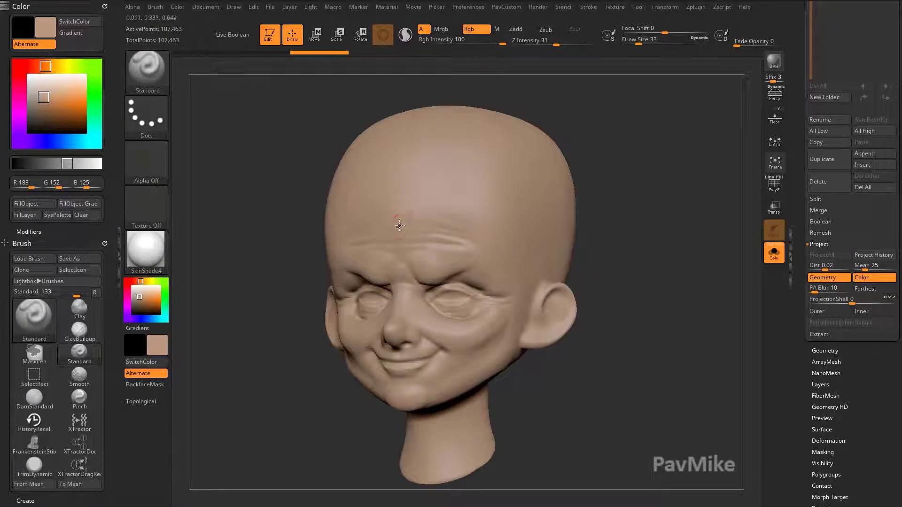
# Set the Standard brush's draw size to 68 and its Rgb Intensity to 41.
pyautogui.press('s')
pyautogui.moveTo(400, 225); pyautogui.dragTo(406, 225)
pyautogui.click(473, 41)
pyautogui.keyDown('alt'); pyautogui.moveTo(597, 176); pyautogui.dragTo(586, 173); pyautogui.keyUp('alt')
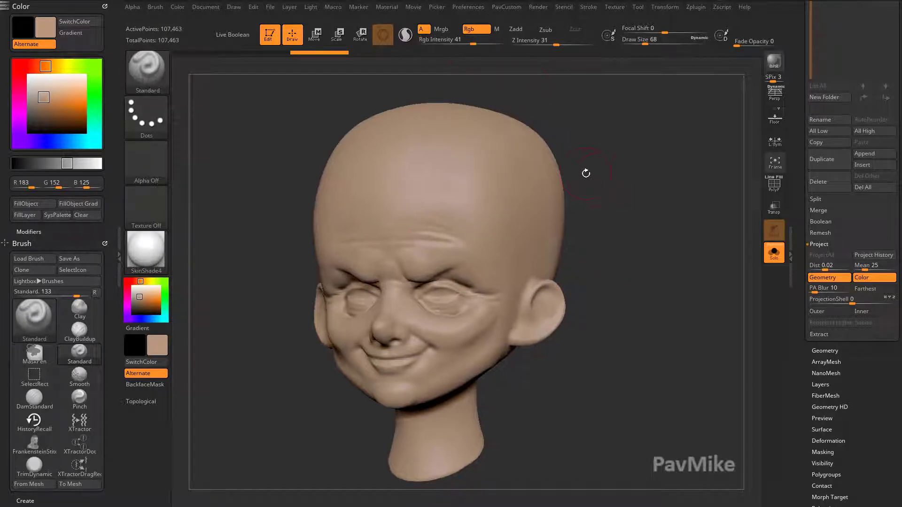
pyautogui.press('space')
pyautogui.moveTo(616, 269); pyautogui.dragTo(592, 260)
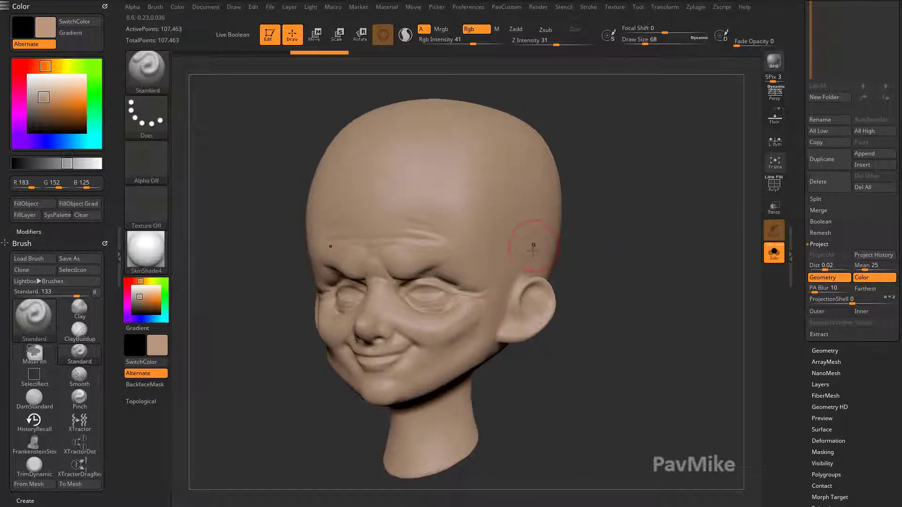
# Paint the forehead pale yellow (R 213, G 198, B 151) with a large brush at draw size 172.
pyautogui.press('c')
pyautogui.press('s')
pyautogui.click(379, 263)
pyautogui.click(350, 254)
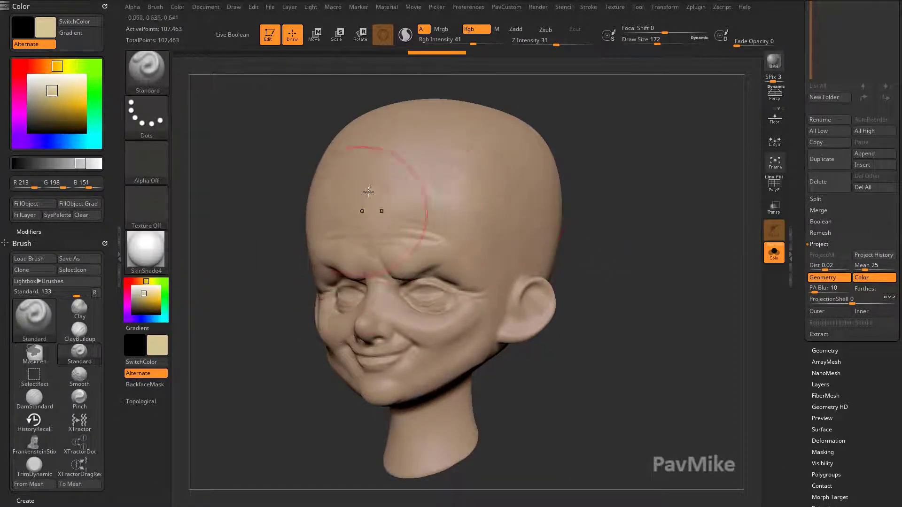
pyautogui.moveTo(368, 192)
pyautogui.mouseDown()
pyautogui.moveTo(379, 240)
pyautogui.moveTo(436, 162)
pyautogui.mouseUp()
pyautogui.moveTo(595, 267)
pyautogui.keyDown('alt'); pyautogui.mouseDown()
pyautogui.moveTo(608, 221)
pyautogui.moveTo(599, 215)
pyautogui.mouseUp(); pyautogui.keyUp('alt')
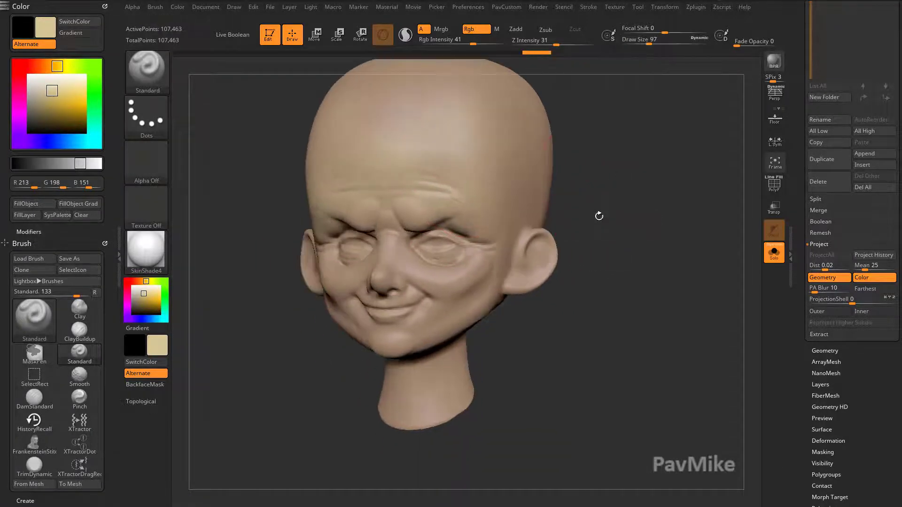
# Choose a red hue and tint the skin around the eyes and across the middle of the face.
pyautogui.click(127, 282)
pyautogui.click(146, 297)
pyautogui.moveTo(472, 245); pyautogui.dragTo(414, 281)
# Change the paint colour to a blue-purple hue and tint the lower face and jaw.
pyautogui.click(132, 319)
pyautogui.moveTo(620, 268)
pyautogui.mouseDown()
pyautogui.moveTo(583, 265)
pyautogui.moveTo(619, 276)
pyautogui.moveTo(596, 281)
pyautogui.mouseUp()
pyautogui.press('s')
pyautogui.click(609, 281)
pyautogui.moveTo(610, 277); pyautogui.dragTo(644, 282)
# Choose the pale skin colour R 217, G 199, B 188 and paint over the nose, mouth and chin area.
pyautogui.press('c')
pyautogui.click(348, 272)
pyautogui.keyDown('alt'); pyautogui.moveTo(357, 281); pyautogui.dragTo(357, 251, button='right'); pyautogui.keyUp('alt')
pyautogui.moveTo(395, 286)
pyautogui.mouseDown()
pyautogui.moveTo(357, 310)
pyautogui.moveTo(353, 356)
pyautogui.mouseUp()
pyautogui.moveTo(578, 281); pyautogui.dragTo(562, 278)
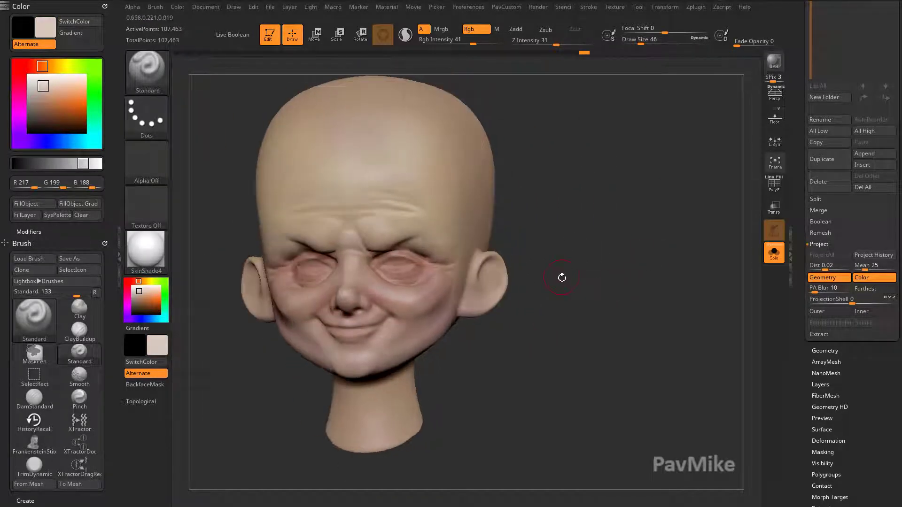
# Give the brush Alpha 01 and set the alpha's Streak Length to 63.
pyautogui.click(133, 7)
pyautogui.press('shift')
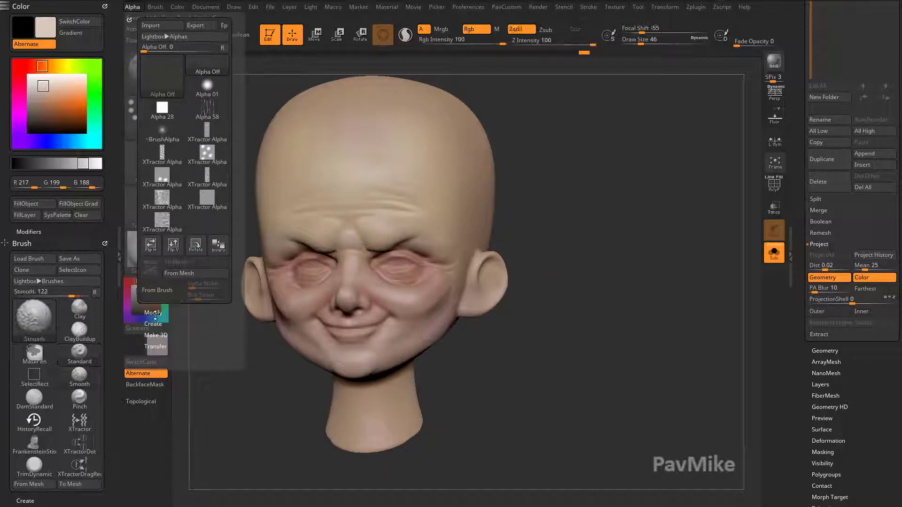
pyautogui.click(154, 313)
pyautogui.moveTo(178, 305)
pyautogui.mouseDown()
pyautogui.moveTo(205, 304)
pyautogui.moveTo(195, 305)
pyautogui.mouseUp()
pyautogui.click(206, 71)
# Set the alpha's Streak Density to 0.03619 and Streak Strength to 65.
pyautogui.click(164, 318)
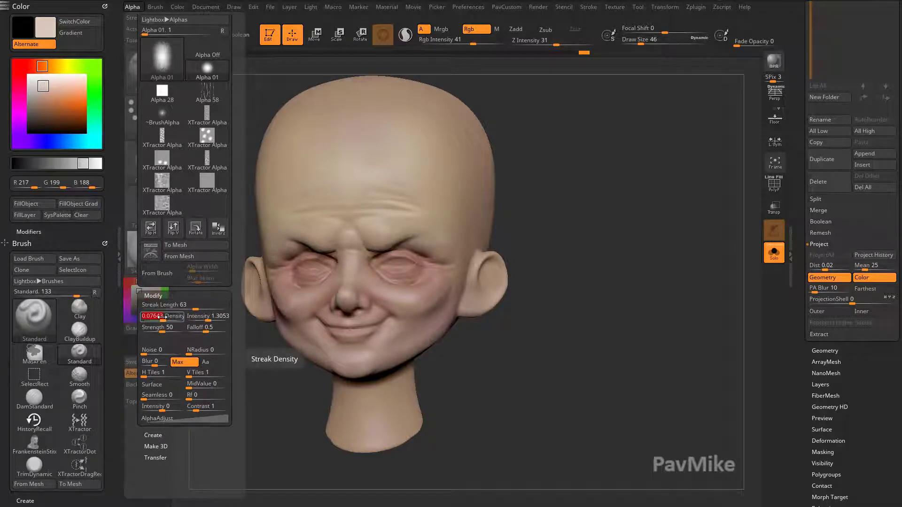
pyautogui.click(159, 317)
pyautogui.click(168, 328)
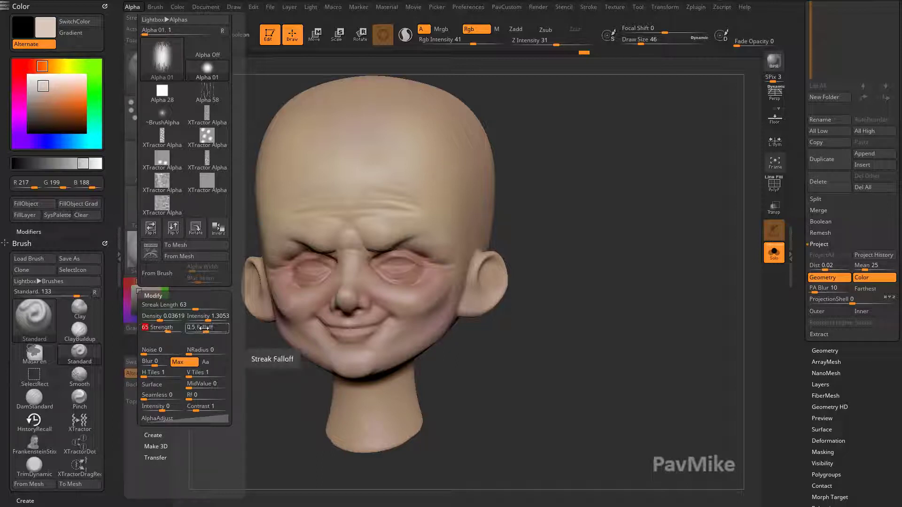
# Undo the last stroke and paint pale streaked strokes across the forehead wrinkles.
pyautogui.moveTo(552, 264)
pyautogui.mouseDown()
pyautogui.moveTo(541, 252)
pyautogui.moveTo(464, 253)
pyautogui.moveTo(535, 258)
pyautogui.mouseUp()
pyautogui.hotkey('ctrl', 'z')
pyautogui.moveTo(378, 204); pyautogui.dragTo(442, 227)
pyautogui.moveTo(340, 211); pyautogui.dragTo(451, 233)
pyautogui.keyDown('alt'); pyautogui.moveTo(620, 239); pyautogui.dragTo(632, 197); pyautogui.keyUp('alt')
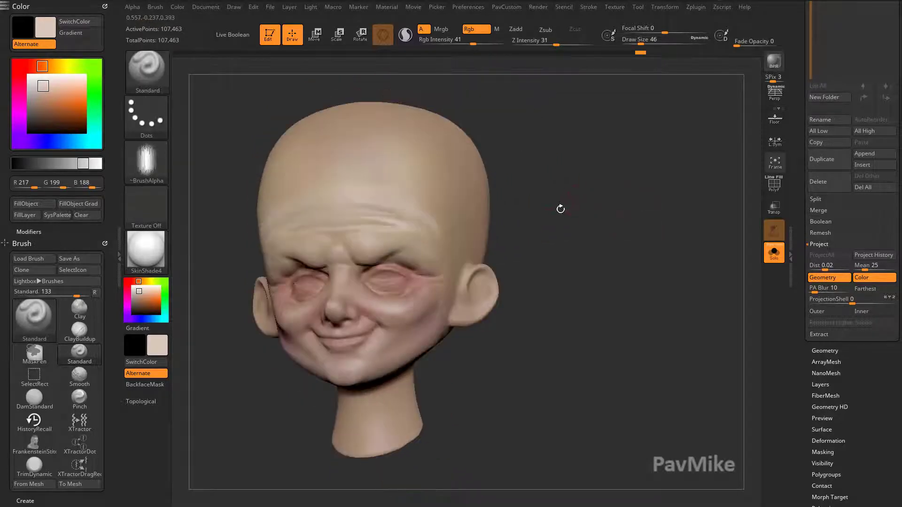
# Paint streaked colour strokes around the brows, eyes and cheeks, and smooth the blended areas.
pyautogui.moveTo(561, 209); pyautogui.dragTo(414, 266)
pyautogui.moveTo(493, 319); pyautogui.dragTo(570, 220)
pyautogui.moveTo(422, 256); pyautogui.dragTo(389, 263)
pyautogui.moveTo(395, 275)
pyautogui.mouseDown()
pyautogui.moveTo(408, 275)
pyautogui.moveTo(437, 242)
pyautogui.mouseUp()
pyautogui.moveTo(521, 244); pyautogui.dragTo(413, 263)
pyautogui.press('shift')
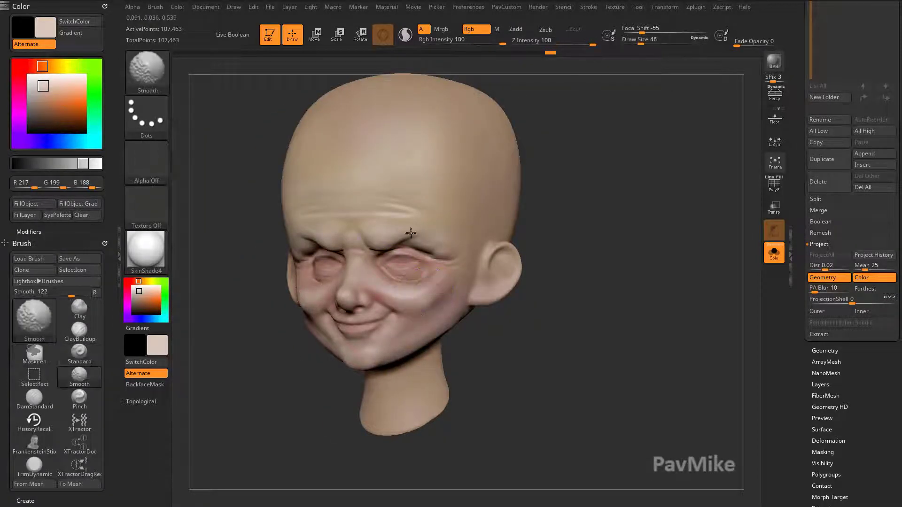
pyautogui.keyDown('shift'); pyautogui.moveTo(573, 223); pyautogui.dragTo(382, 334); pyautogui.keyUp('shift')
pyautogui.moveTo(401, 313); pyautogui.dragTo(356, 297, button='right')
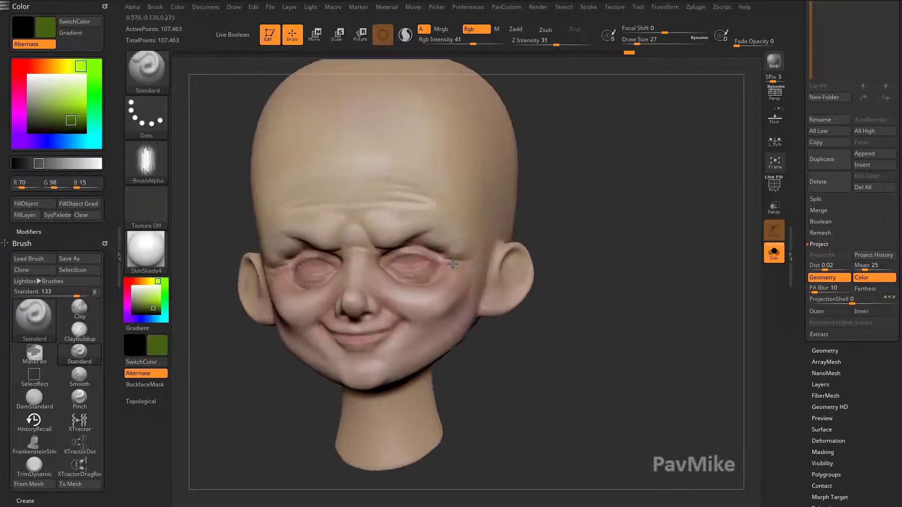
pyautogui.moveTo(453, 260); pyautogui.dragTo(616, 318)
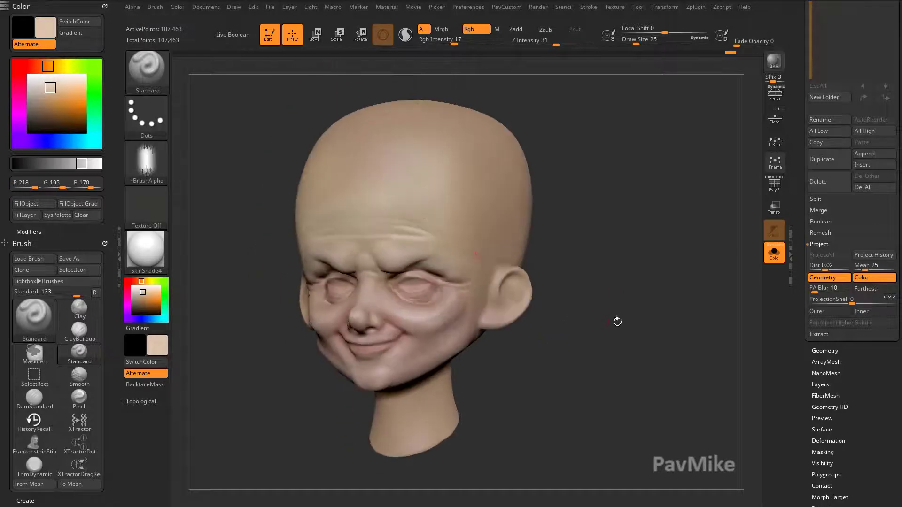
# Choose the MaskLasso brush and mask the upper part of the head as a cowl shape.
pyautogui.keyDown('ctrl'); pyautogui.click(147, 72); pyautogui.keyUp('ctrl')
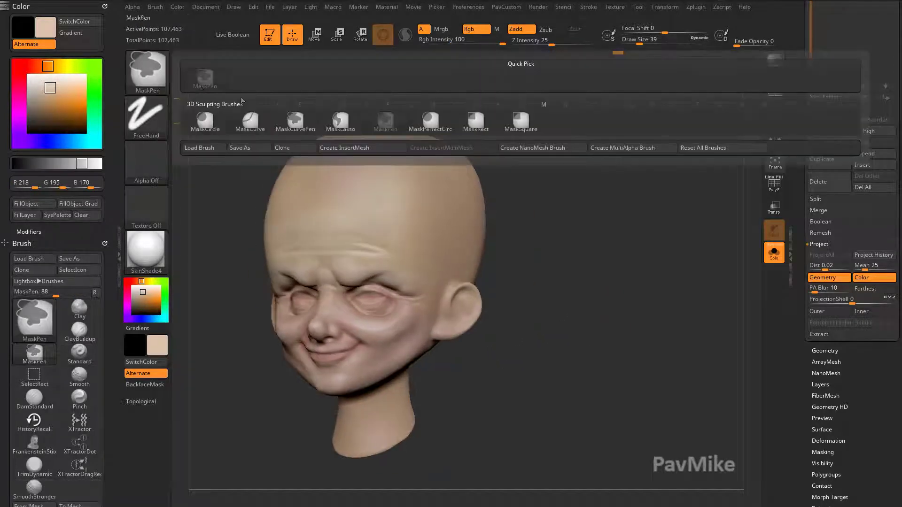
pyautogui.moveTo(509, 214)
pyautogui.keyDown('alt'); pyautogui.mouseDown()
pyautogui.moveTo(579, 196)
pyautogui.moveTo(632, 199)
pyautogui.mouseUp(); pyautogui.keyUp('alt')
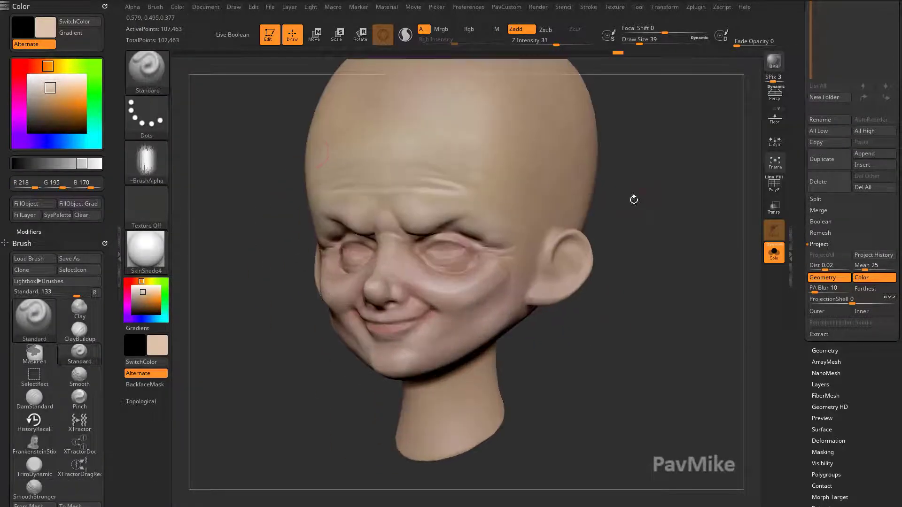
pyautogui.keyDown('ctrl'); pyautogui.click(150, 57); pyautogui.keyUp('ctrl')
pyautogui.press('l')
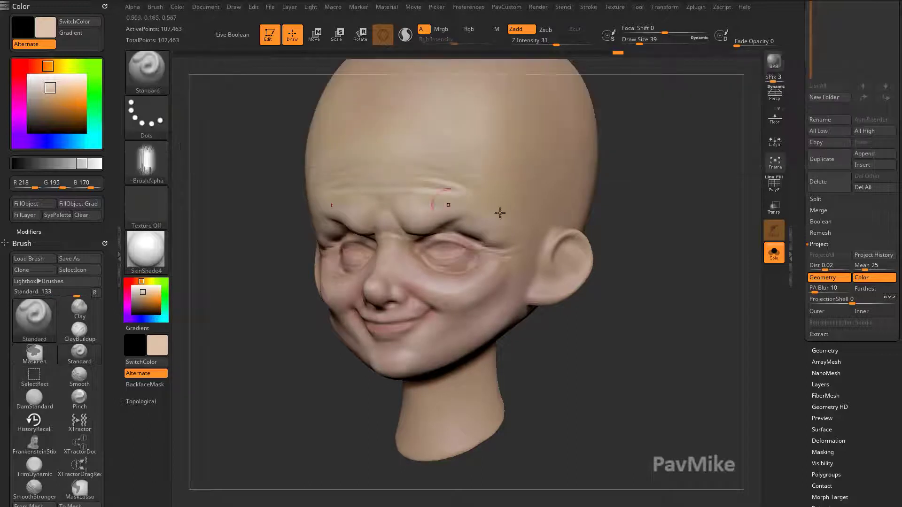
pyautogui.moveTo(499, 214)
pyautogui.mouseDown()
pyautogui.moveTo(770, 255)
pyautogui.moveTo(690, 206)
pyautogui.mouseUp()
pyautogui.moveTo(676, 142)
pyautogui.mouseDown()
pyautogui.moveTo(312, 188)
pyautogui.moveTo(376, 324)
pyautogui.moveTo(442, 329)
pyautogui.moveTo(484, 291)
pyautogui.mouseUp()
pyautogui.moveTo(700, 248)
pyautogui.keyDown('shift'); pyautogui.mouseDown()
pyautogui.moveTo(672, 295)
pyautogui.moveTo(636, 306)
pyautogui.moveTo(638, 324)
pyautogui.mouseUp(); pyautogui.keyUp('shift')
# Switch masking to the MaskPen brush and paint the mask's lower edge over the cheek beside the eye.
pyautogui.keyDown('ctrl'); pyautogui.click(148, 71); pyautogui.keyUp('ctrl')
pyautogui.keyDown('ctrl'); pyautogui.click(249, 83); pyautogui.keyUp('ctrl')
pyautogui.press('s')
pyautogui.click(510, 296)
pyautogui.moveTo(466, 269)
pyautogui.keyDown('ctrl'); pyautogui.mouseDown()
pyautogui.moveTo(489, 320)
pyautogui.moveTo(516, 316)
pyautogui.mouseUp(); pyautogui.keyUp('ctrl')
pyautogui.moveTo(658, 254)
pyautogui.mouseDown()
pyautogui.moveTo(676, 274)
pyautogui.moveTo(714, 258)
pyautogui.mouseUp()
# Erase the mask around the bridge of the nose to shape the cowl's edge.
pyautogui.keyDown('ctrl'); pyautogui.keyDown('alt'); pyautogui.moveTo(376, 323); pyautogui.dragTo(380, 325); pyautogui.keyUp('alt'); pyautogui.keyUp('ctrl')
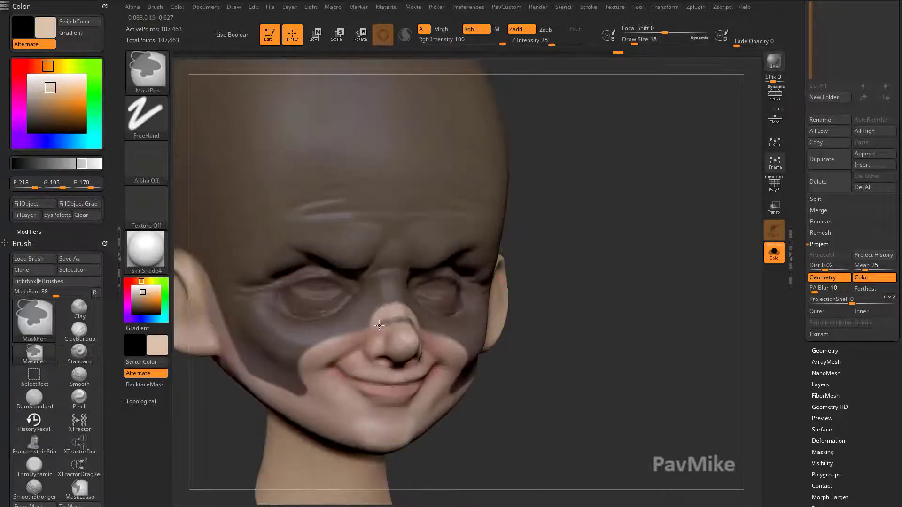
pyautogui.moveTo(625, 301); pyautogui.dragTo(497, 315)
pyautogui.moveTo(666, 253); pyautogui.dragTo(643, 267)
# Resize the mask brush and erase the mask inside the eye sockets.
pyautogui.press('s')
pyautogui.moveTo(443, 311); pyautogui.dragTo(447, 310)
pyautogui.keyDown('ctrl'); pyautogui.keyDown('alt'); pyautogui.moveTo(439, 303); pyautogui.dragTo(474, 308); pyautogui.keyUp('alt'); pyautogui.keyUp('ctrl')
pyautogui.moveTo(520, 302); pyautogui.dragTo(484, 308, button='right')
pyautogui.moveTo(425, 308)
pyautogui.keyDown('ctrl'); pyautogui.keyDown('alt'); pyautogui.mouseDown()
pyautogui.moveTo(446, 326)
pyautogui.moveTo(458, 314)
pyautogui.moveTo(486, 320)
pyautogui.mouseUp(); pyautogui.keyUp('alt'); pyautogui.keyUp('ctrl')
pyautogui.keyDown('ctrl'); pyautogui.moveTo(544, 290); pyautogui.dragTo(564, 460, button='right'); pyautogui.keyUp('ctrl')
# Switch to the browser, play "Batman Cowl 003 Render" from the Batman Cowl YouTube playlist, and skip ahead to the coloured render.
pyautogui.moveTo(256, 506)
pyautogui.mouseDown()
pyautogui.moveTo(256, 461)
pyautogui.moveTo(597, 48)
pyautogui.mouseUp()
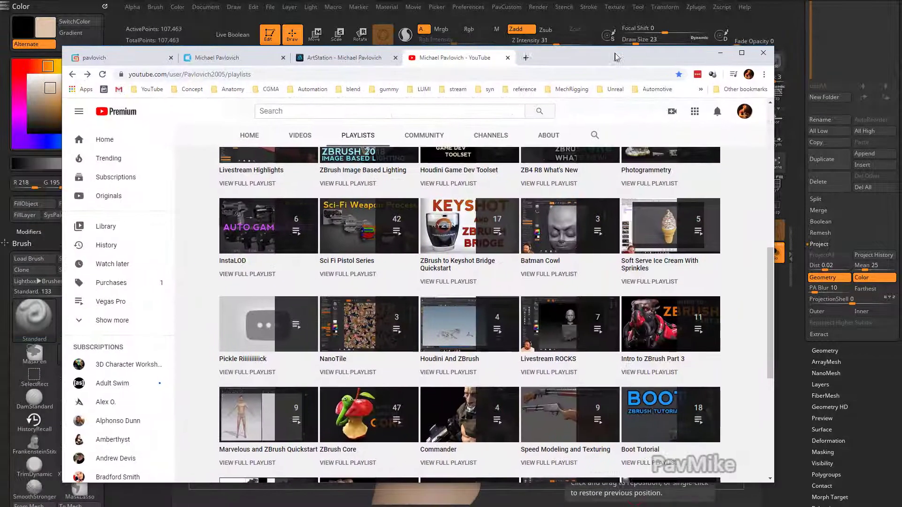
pyautogui.click(554, 277)
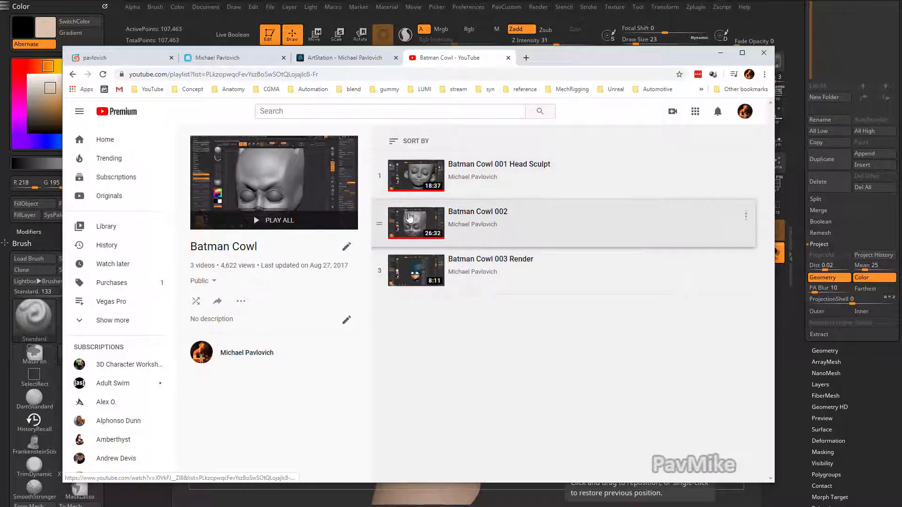
pyautogui.click(435, 278)
pyautogui.click(148, 390)
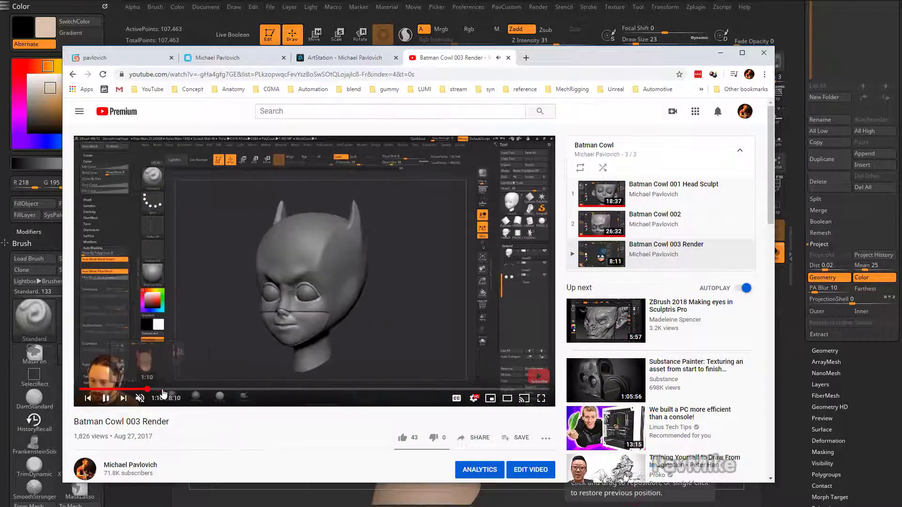
pyautogui.moveTo(162, 390); pyautogui.dragTo(499, 389)
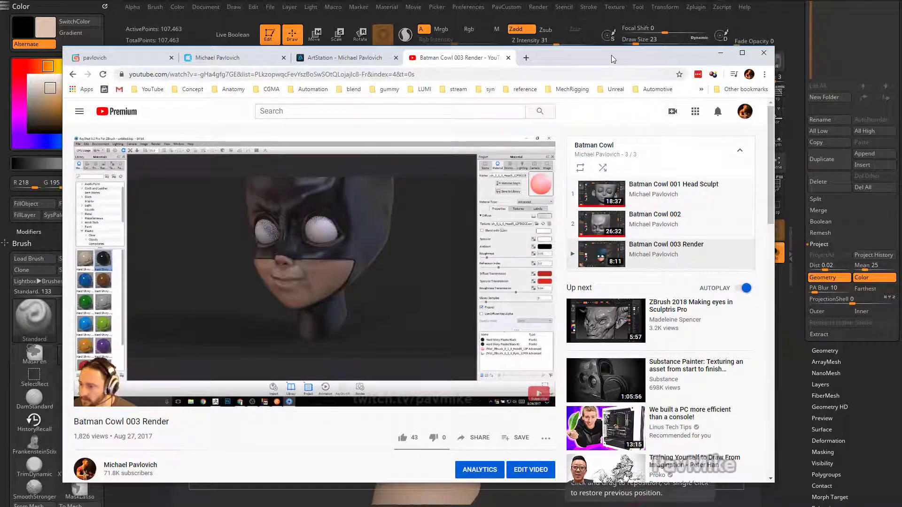
pyautogui.moveTo(613, 59); pyautogui.dragTo(901, 59)
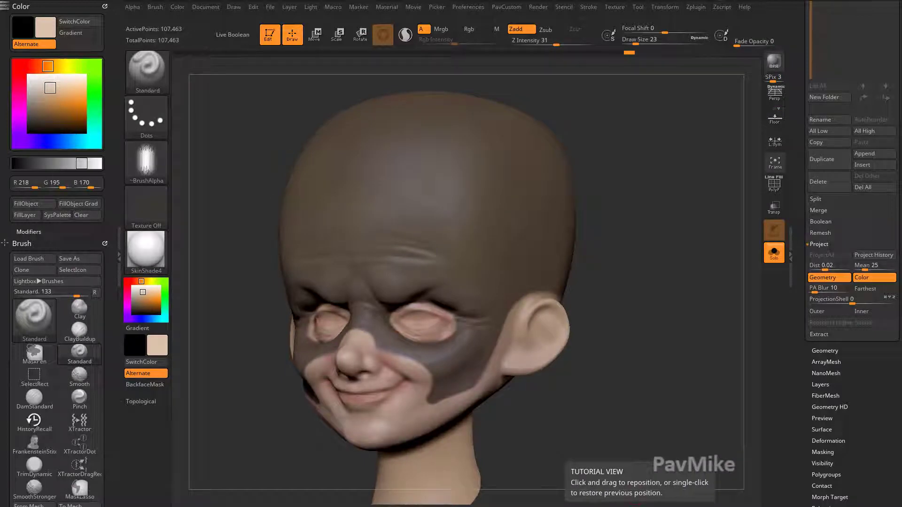
# Inspect the mask around the ear and invert it so the cowl area is unmasked.
pyautogui.moveTo(624, 232)
pyautogui.mouseDown()
pyautogui.moveTo(654, 244)
pyautogui.moveTo(671, 282)
pyautogui.moveTo(507, 295)
pyautogui.mouseUp()
pyautogui.press('ctrl')
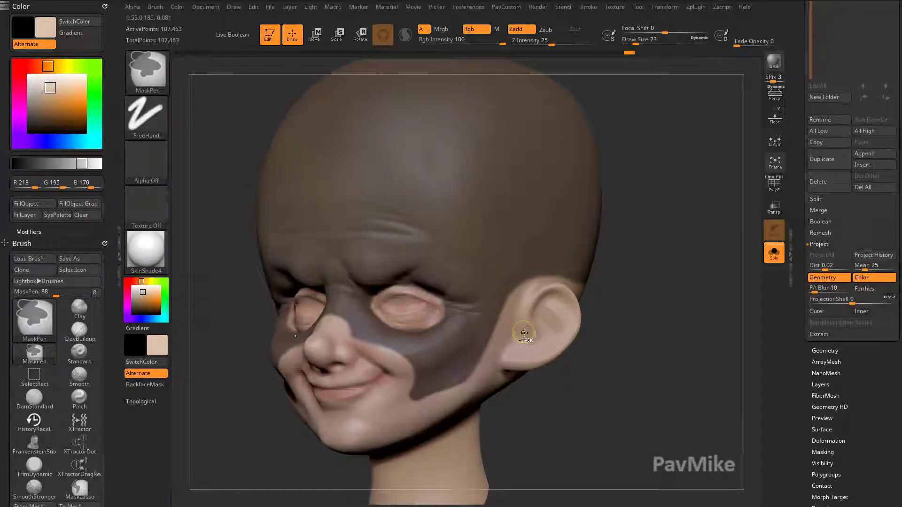
pyautogui.moveTo(631, 309)
pyautogui.mouseDown()
pyautogui.moveTo(671, 252)
pyautogui.moveTo(666, 308)
pyautogui.moveTo(678, 314)
pyautogui.moveTo(679, 331)
pyautogui.mouseUp()
pyautogui.keyDown('ctrl'); pyautogui.click(681, 308); pyautogui.keyUp('ctrl')
# Open the Masking settings of the head and examine the available mask options.
pyautogui.moveTo(802, 334); pyautogui.dragTo(804, 229)
pyautogui.press('shift')
pyautogui.click(827, 348)
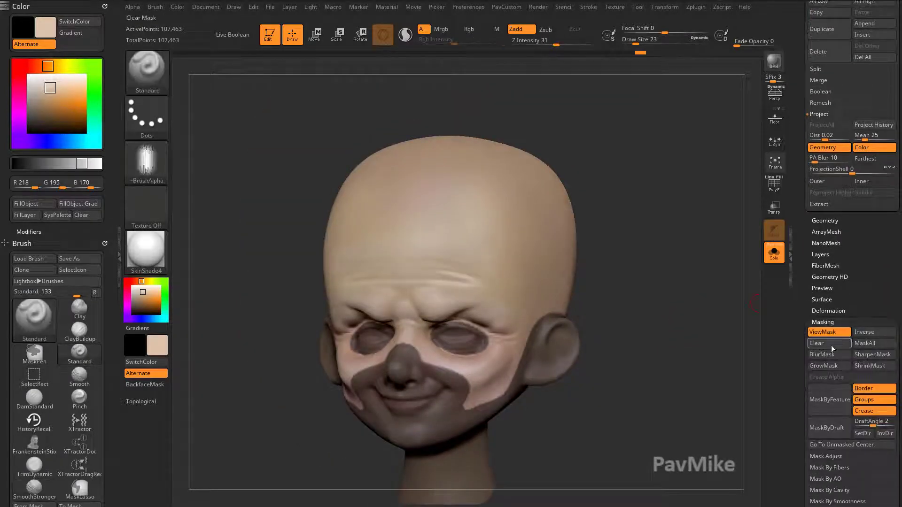
pyautogui.moveTo(801, 376); pyautogui.dragTo(666, 314)
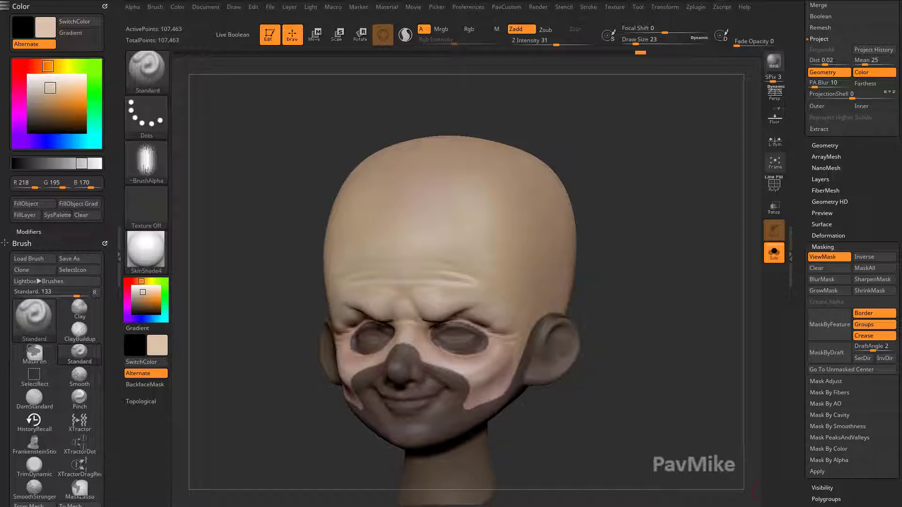
# Reduce the Standard brush's draw size to 18.
pyautogui.moveTo(600, 224)
pyautogui.mouseDown()
pyautogui.moveTo(647, 274)
pyautogui.moveTo(644, 284)
pyautogui.mouseUp()
pyautogui.press('s')
pyautogui.moveTo(644, 284); pyautogui.dragTo(648, 288)
pyautogui.press('[')
pyautogui.press('[')
pyautogui.press('[')
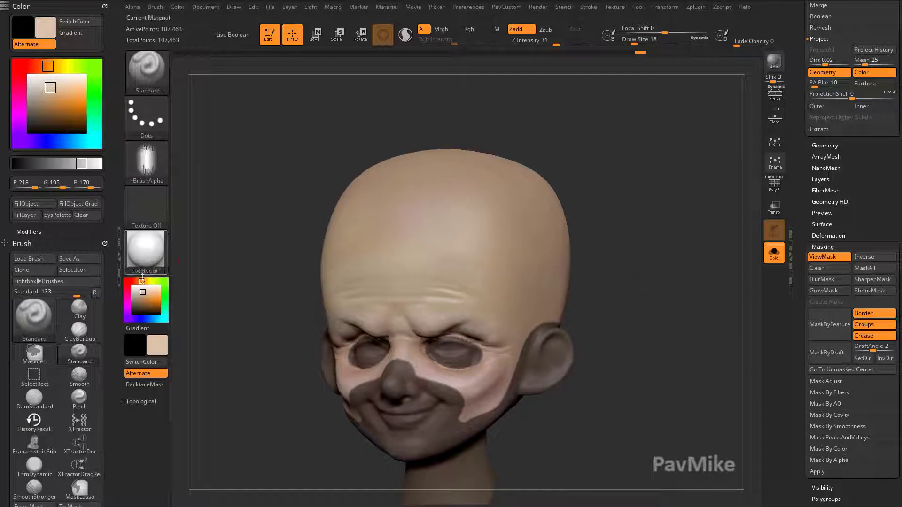
# Choose a dark red colour, R 118, G 35, B 35, try filling the cowl, and enable Rgb painting at intensity 100.
pyautogui.click(127, 281)
pyautogui.moveTo(146, 304); pyautogui.dragTo(148, 307)
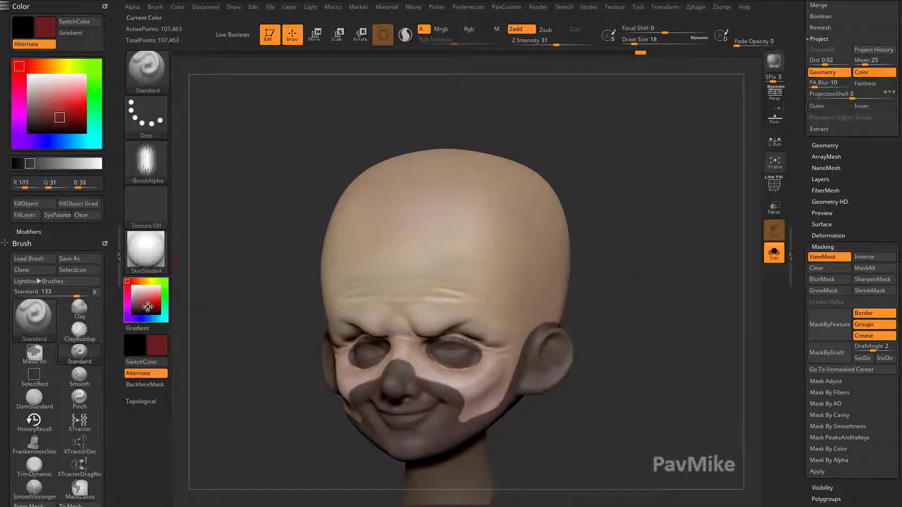
pyautogui.click(179, 10)
pyautogui.click(207, 208)
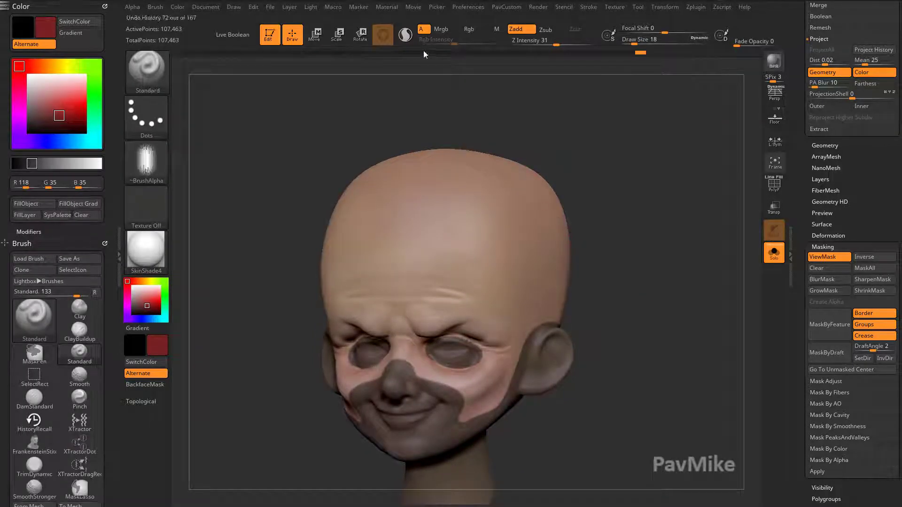
pyautogui.click(468, 29)
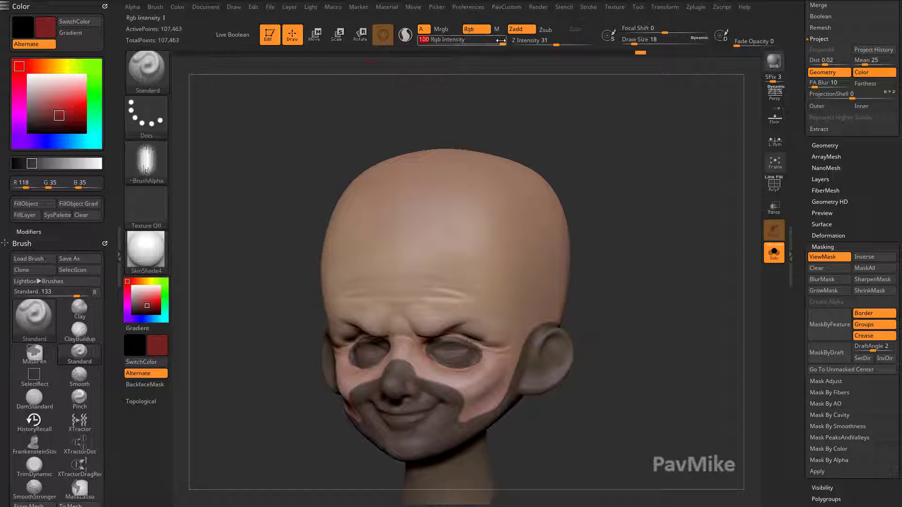
# Fill the unmasked cowl with the dark red, check it with the mask display hidden, and undo the fill.
pyautogui.click(183, 8)
pyautogui.click(209, 192)
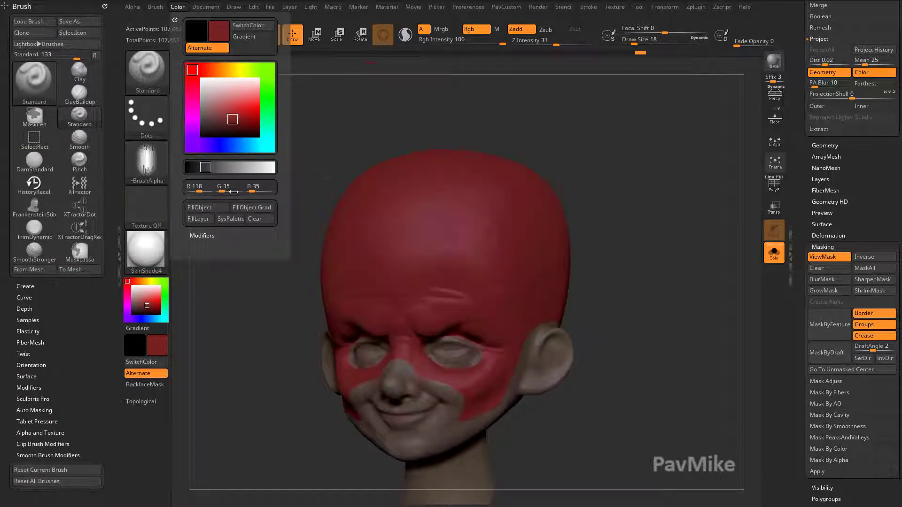
pyautogui.hotkey('ctrl', 'h')
pyautogui.moveTo(679, 296)
pyautogui.mouseDown()
pyautogui.moveTo(674, 271)
pyautogui.moveTo(680, 312)
pyautogui.moveTo(667, 308)
pyautogui.mouseUp()
pyautogui.hotkey('ctrl', 'h')
pyautogui.hotkey('ctrl', 'z')
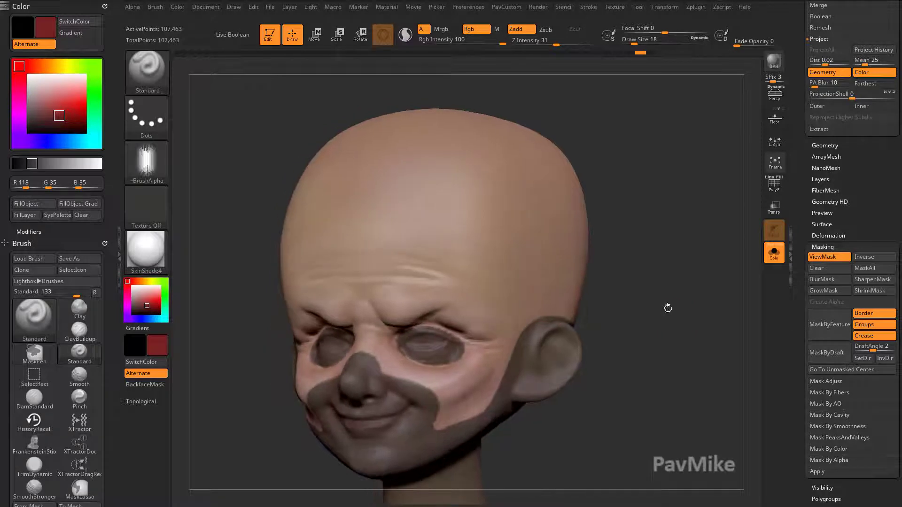
# Invert the mask and back to check it, and fill the unmasked cowl area with the dark red.
pyautogui.keyDown('ctrl'); pyautogui.click(672, 305); pyautogui.keyUp('ctrl')
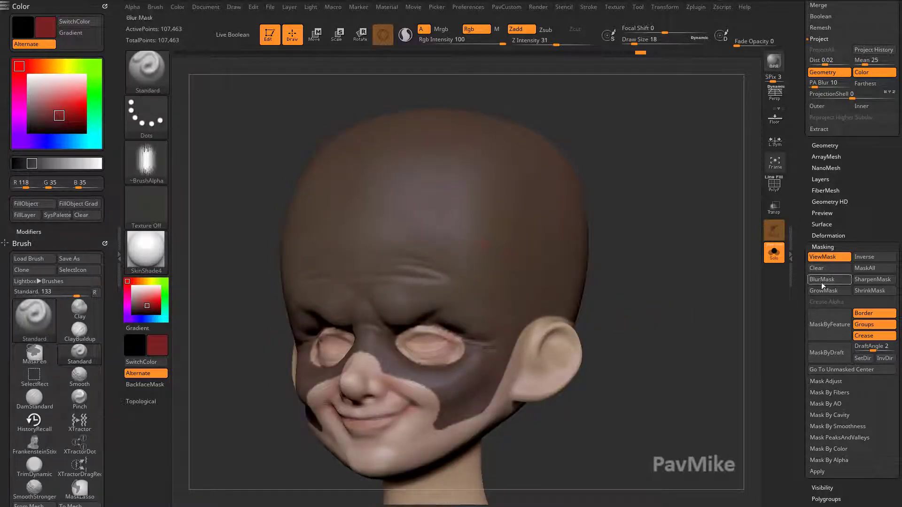
pyautogui.keyDown('ctrl'); pyautogui.click(193, 56); pyautogui.keyUp('ctrl')
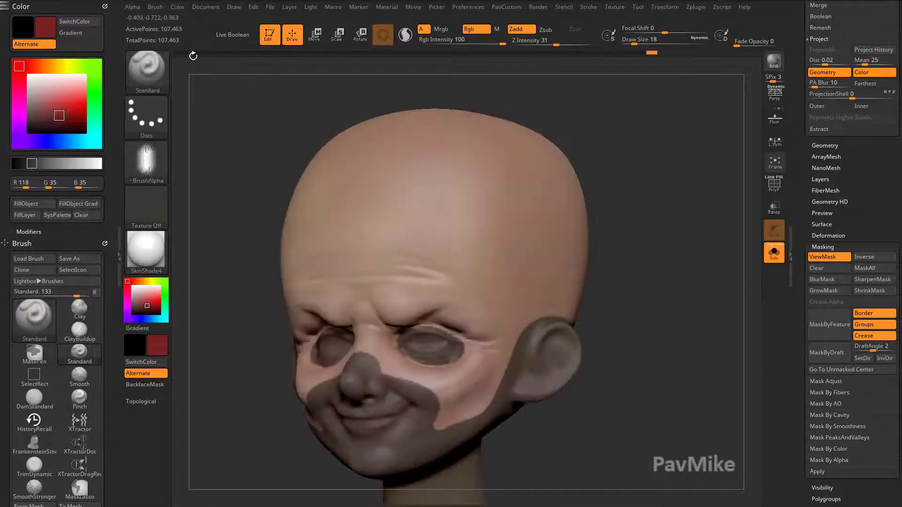
pyautogui.click(176, 8)
pyautogui.click(203, 203)
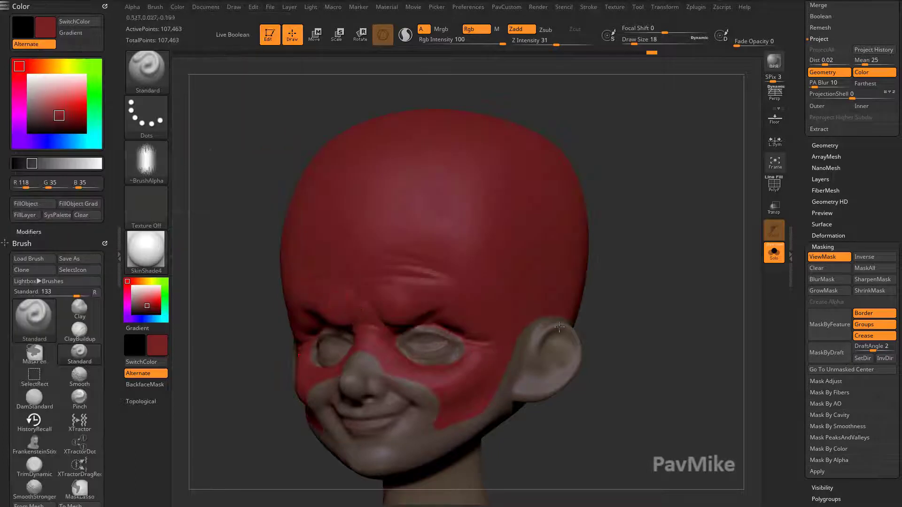
# Invert the mask onto the cowl, shrink it, and invert it back so a thin dark red border is protected.
pyautogui.keyDown('ctrl'); pyautogui.click(634, 312); pyautogui.keyUp('ctrl')
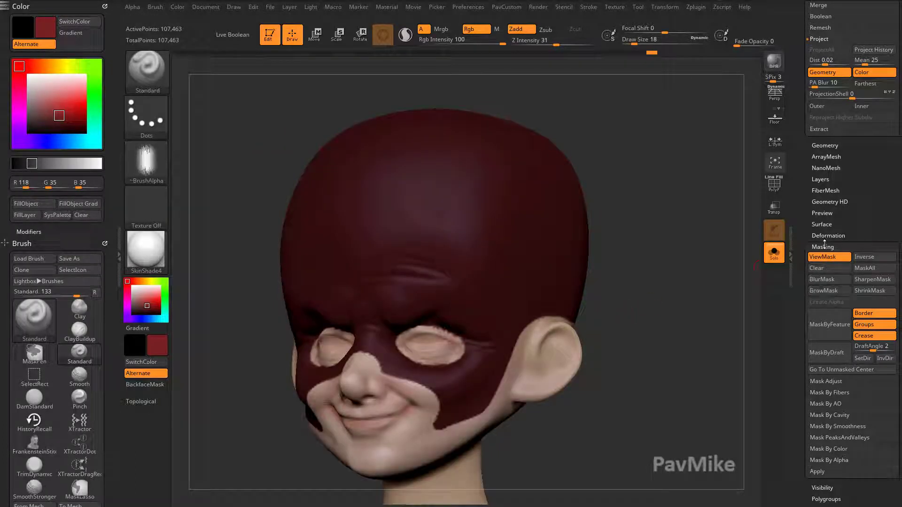
pyautogui.click(867, 292)
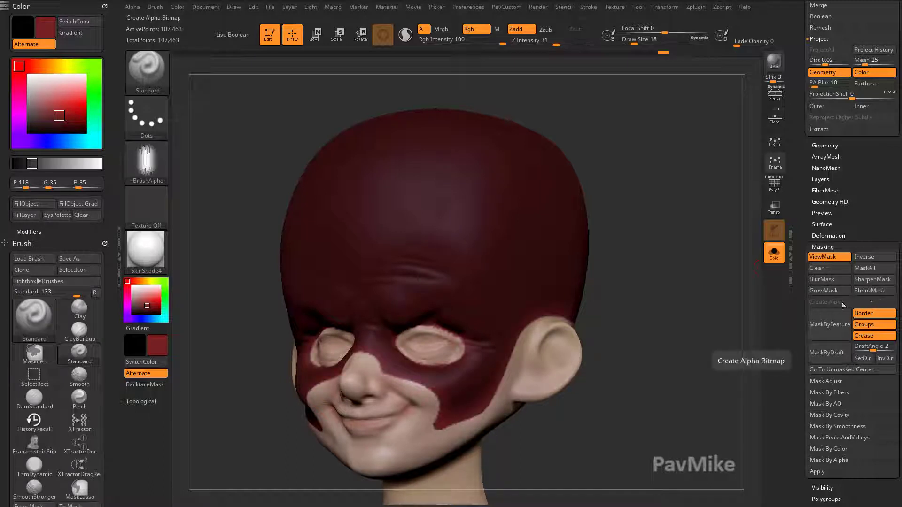
pyautogui.press('ctrl')
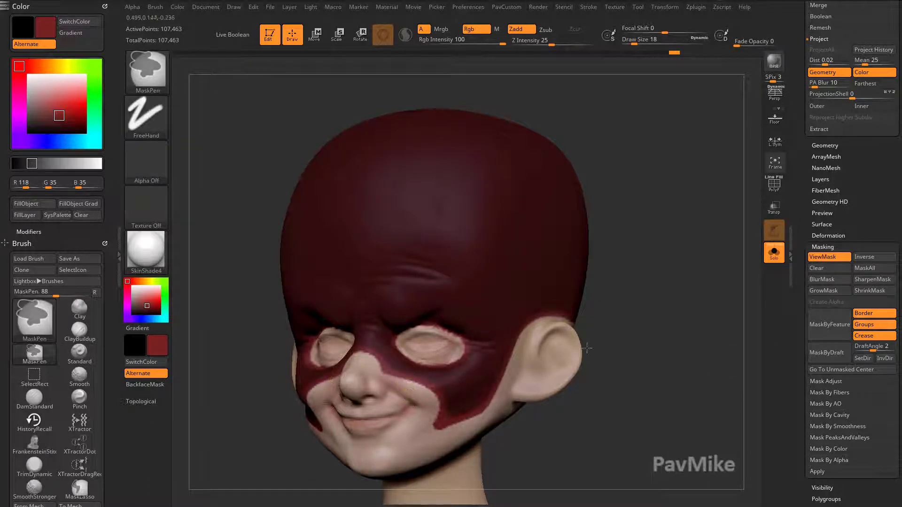
pyautogui.keyDown('ctrl'); pyautogui.click(653, 330); pyautogui.keyUp('ctrl')
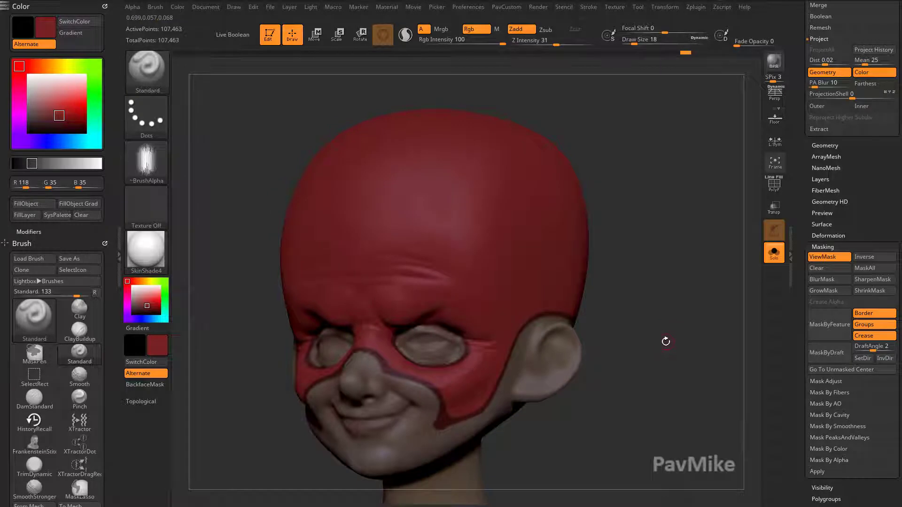
# Fill the unmasked cowl interior with orange, R 207, G 128, B 44, and hide the mask display.
pyautogui.moveTo(690, 333); pyautogui.dragTo(695, 362)
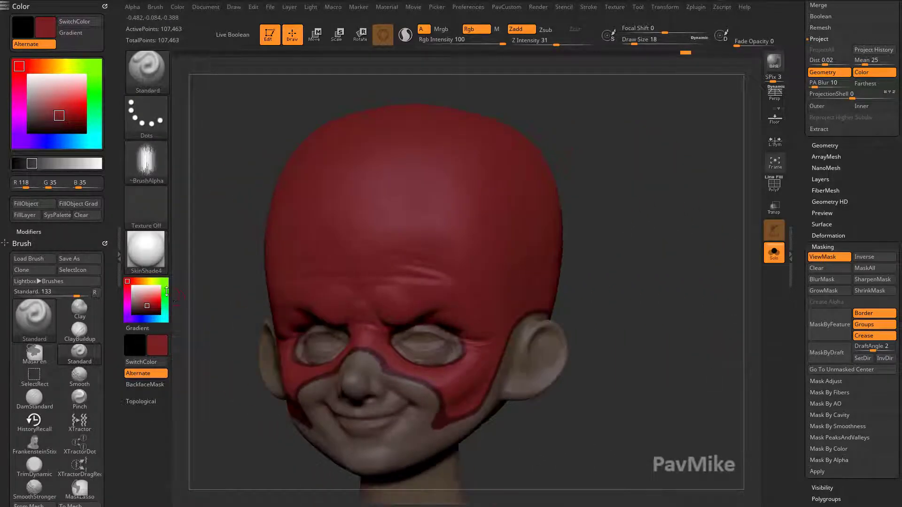
pyautogui.click(141, 281)
pyautogui.click(151, 300)
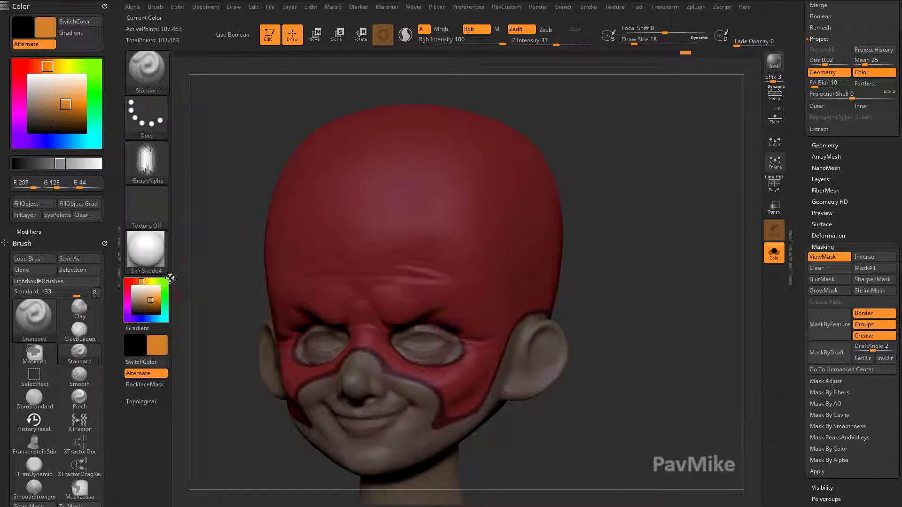
pyautogui.click(178, 9)
pyautogui.click(209, 208)
pyautogui.hotkey('ctrl', 'h')
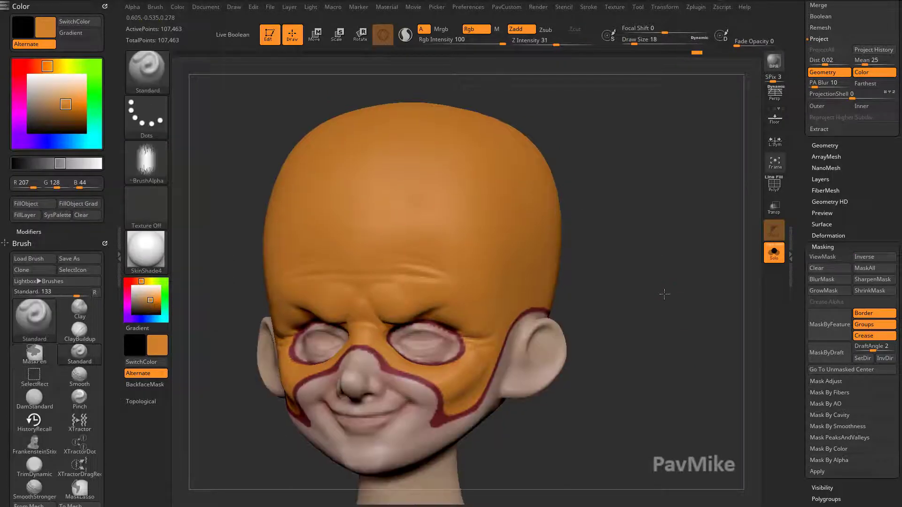
# Reset all brushes to their defaults and set the Standard brush to Rgb painting with Alpha Off.
pyautogui.moveTo(665, 294); pyautogui.dragTo(707, 292)
pyautogui.click(154, 9)
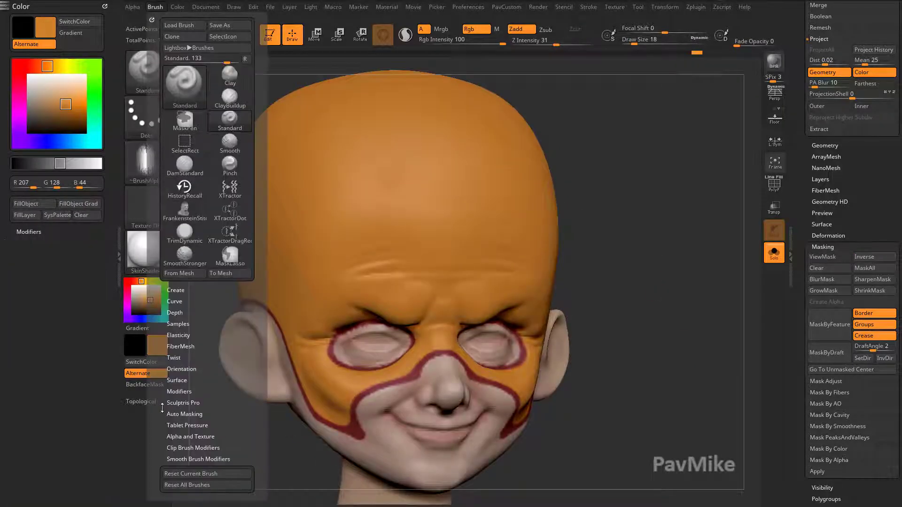
pyautogui.moveTo(162, 407); pyautogui.dragTo(163, 348)
pyautogui.click(222, 350)
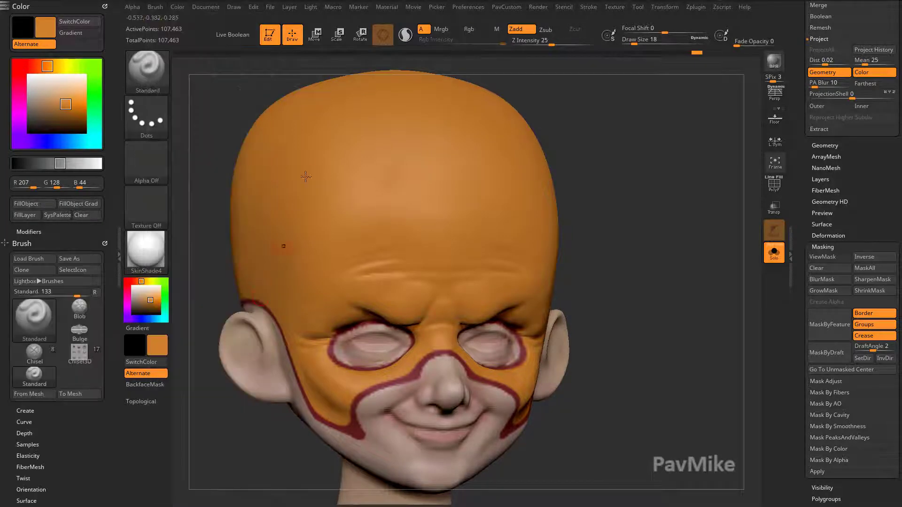
pyautogui.click(148, 162)
pyautogui.click(193, 176)
pyautogui.click(468, 27)
# Set the draw size to 11, sample the cowl's dark red, and paint seam lines across the brow and below the eyes.
pyautogui.moveTo(627, 225); pyautogui.dragTo(631, 177)
pyautogui.press('s')
pyautogui.moveTo(363, 323); pyautogui.dragTo(361, 323)
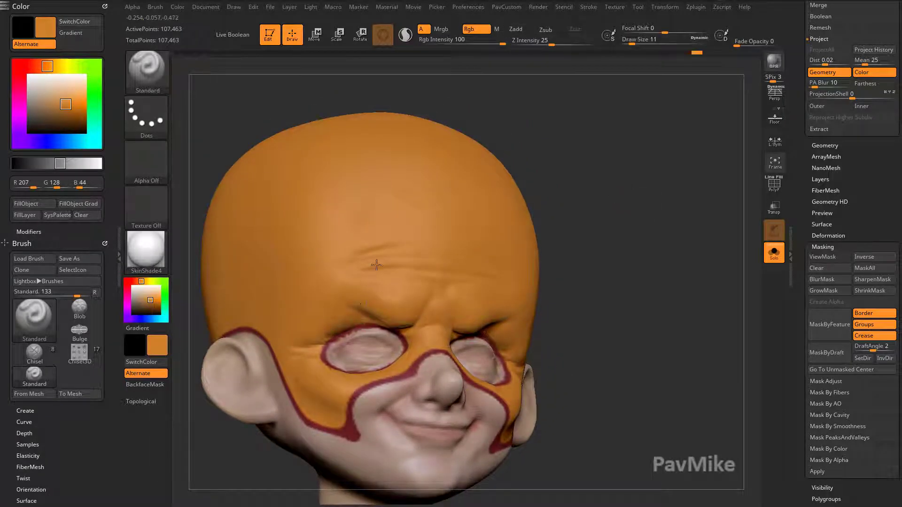
pyautogui.press('c')
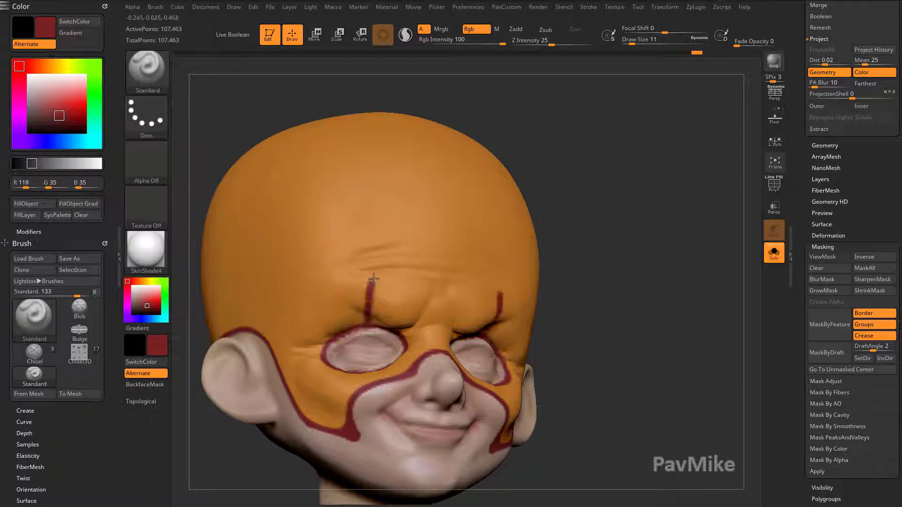
pyautogui.moveTo(373, 279); pyautogui.dragTo(421, 270)
pyautogui.moveTo(692, 293); pyautogui.dragTo(609, 302)
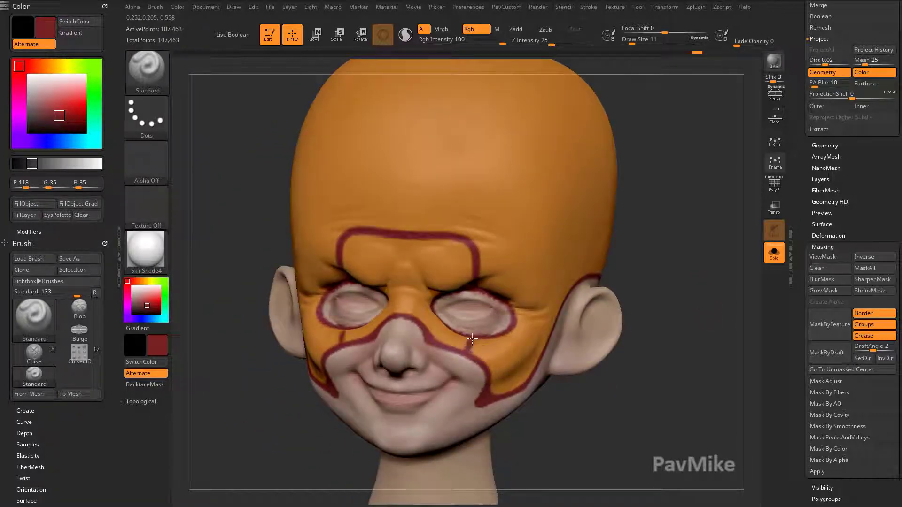
# Paint diagonal dark red seams from the brow corners back over the head at draw size 16, and set the draw size to 22.
pyautogui.moveTo(644, 302)
pyautogui.mouseDown()
pyautogui.moveTo(620, 217)
pyautogui.moveTo(568, 211)
pyautogui.moveTo(656, 274)
pyautogui.mouseUp()
pyautogui.keyDown('ctrl'); pyautogui.moveTo(656, 274); pyautogui.dragTo(622, 277, button='right'); pyautogui.keyUp('ctrl')
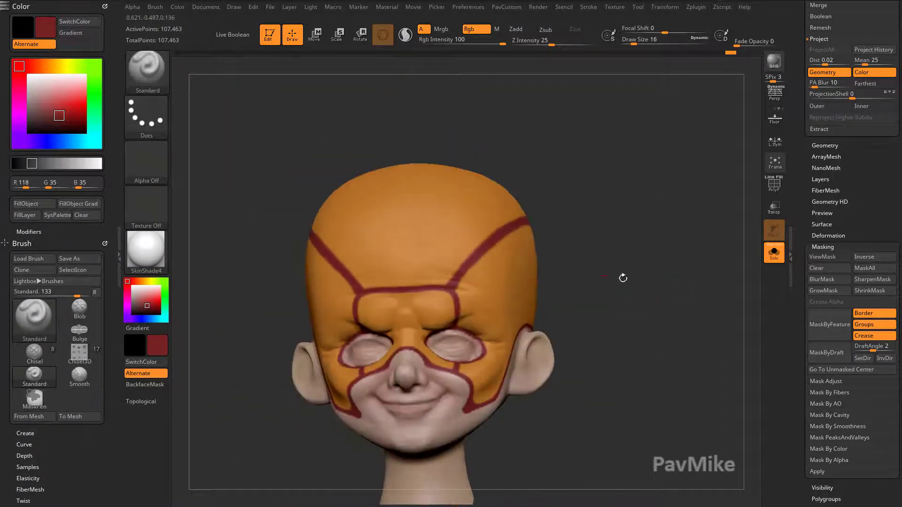
pyautogui.moveTo(622, 277)
pyautogui.mouseDown()
pyautogui.moveTo(663, 306)
pyautogui.moveTo(517, 327)
pyautogui.mouseUp()
pyautogui.press('s')
pyautogui.moveTo(634, 317)
pyautogui.mouseDown()
pyautogui.moveTo(667, 320)
pyautogui.moveTo(632, 320)
pyautogui.mouseUp()
pyautogui.moveTo(633, 320)
pyautogui.mouseDown()
pyautogui.moveTo(526, 368)
pyautogui.moveTo(658, 312)
pyautogui.mouseUp()
# Mark the plain skin-coloured state in the undo history as the recall source and return to the latest cowl state.
pyautogui.moveTo(709, 55)
pyautogui.mouseDown()
pyautogui.moveTo(568, 64)
pyautogui.moveTo(653, 64)
pyautogui.moveTo(630, 66)
pyautogui.mouseUp()
pyautogui.hotkey('ctrl', 'h')
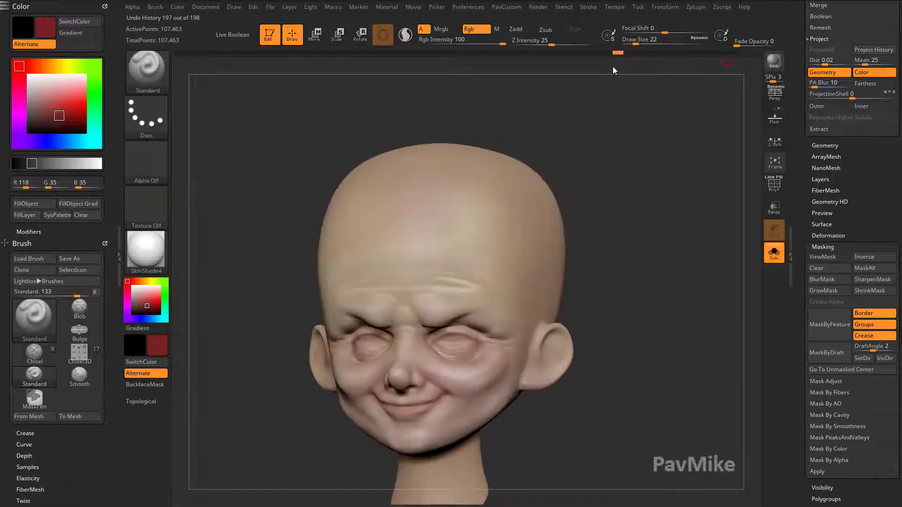
pyautogui.click(731, 54)
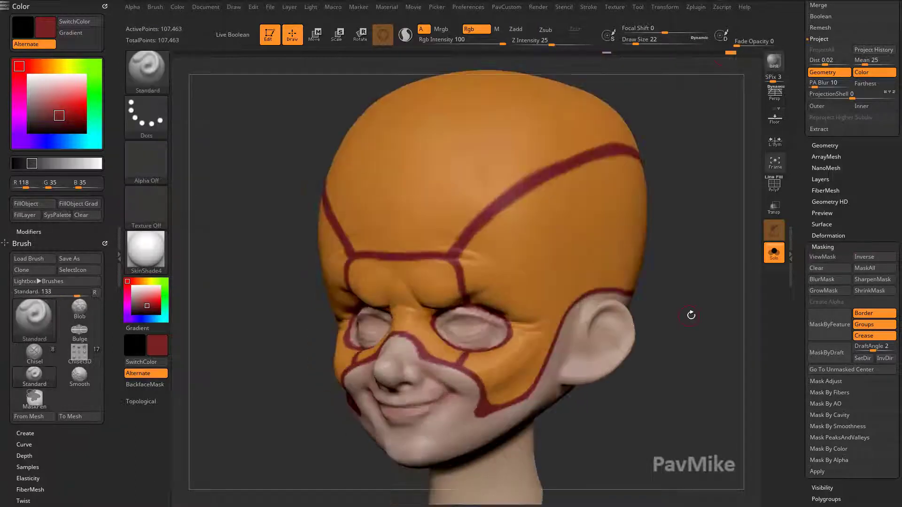
# Set the draw size to 33 and mask a small patch of the cowl just above and in front of the ear.
pyautogui.press('[')
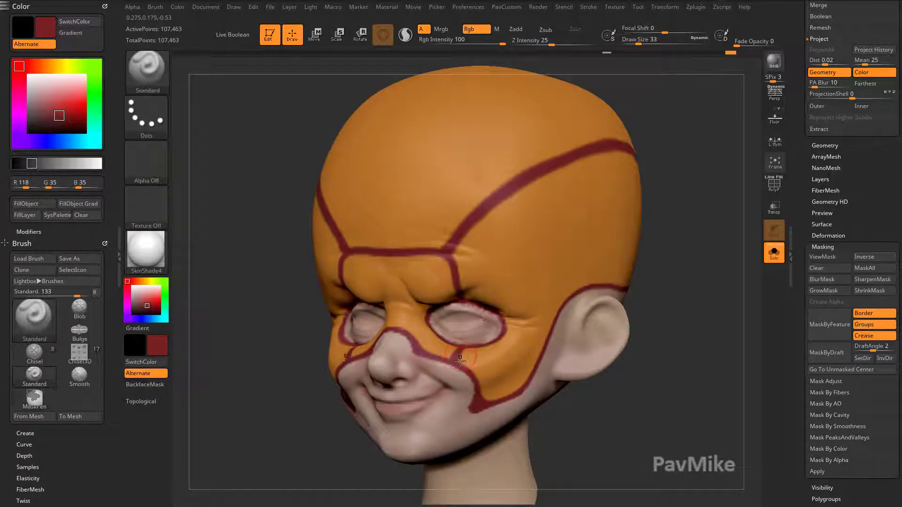
pyautogui.press('ctrl')
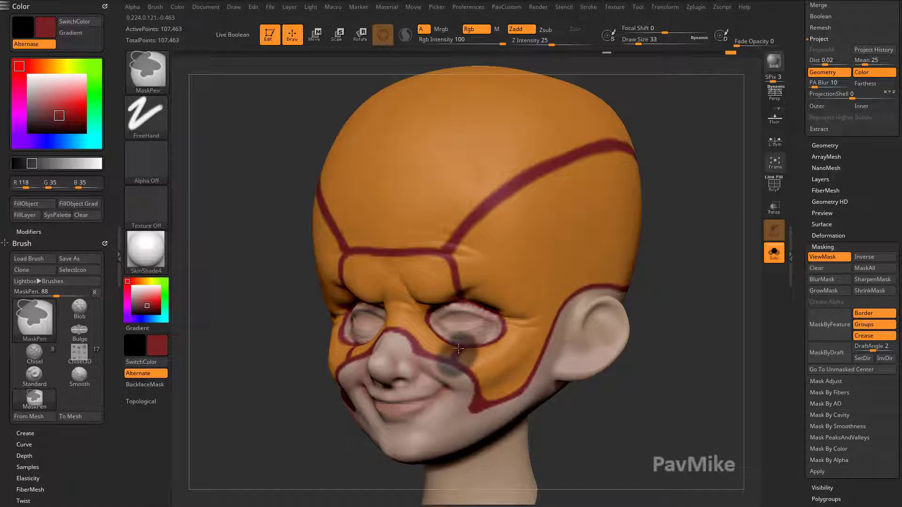
pyautogui.moveTo(667, 333); pyautogui.dragTo(660, 327)
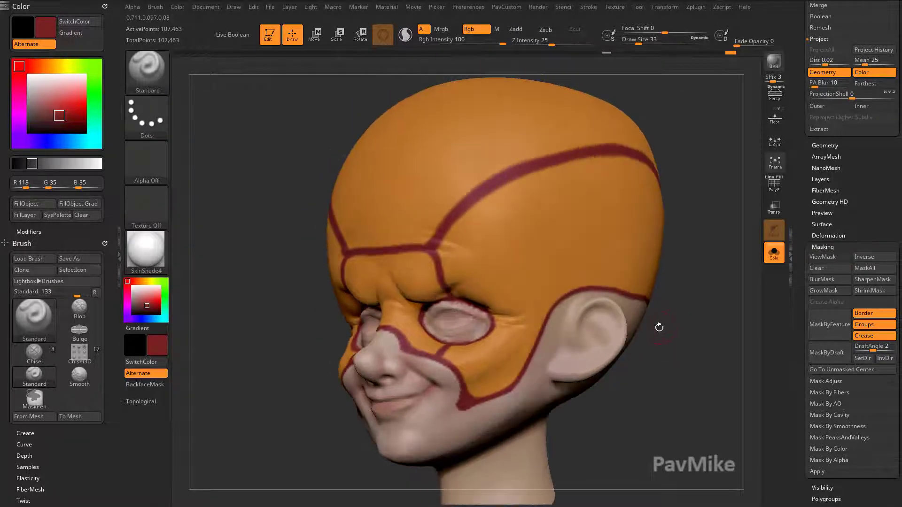
pyautogui.keyDown('ctrl'); pyautogui.moveTo(563, 279); pyautogui.dragTo(558, 339); pyautogui.keyUp('ctrl')
pyautogui.moveTo(672, 326); pyautogui.dragTo(660, 322)
# Select the HistoryRecall brush, limit it to Rgb without sculpting, and set its draw size to 59.
pyautogui.press('b')
pyautogui.press('h')
pyautogui.press('r')
pyautogui.click(550, 32)
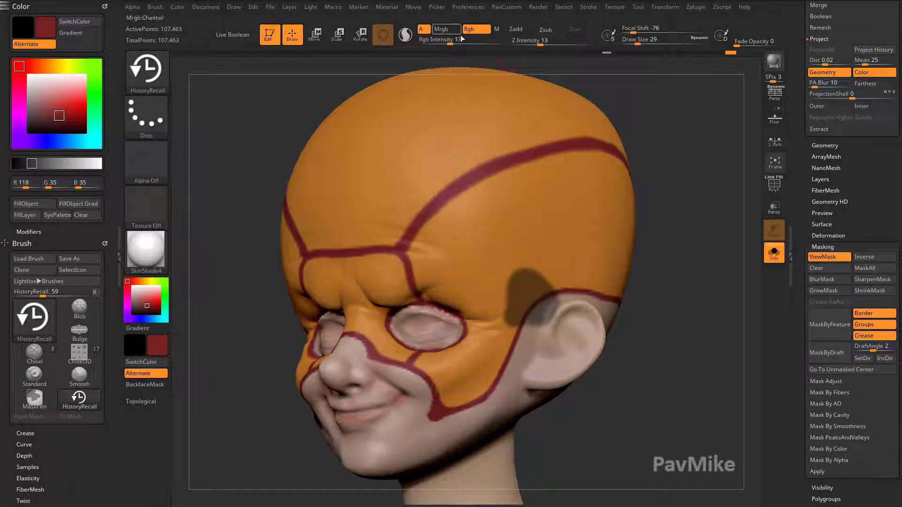
pyautogui.keyDown('alt'); pyautogui.moveTo(660, 161); pyautogui.dragTo(665, 143); pyautogui.keyUp('alt')
pyautogui.press('s')
pyautogui.click(454, 322)
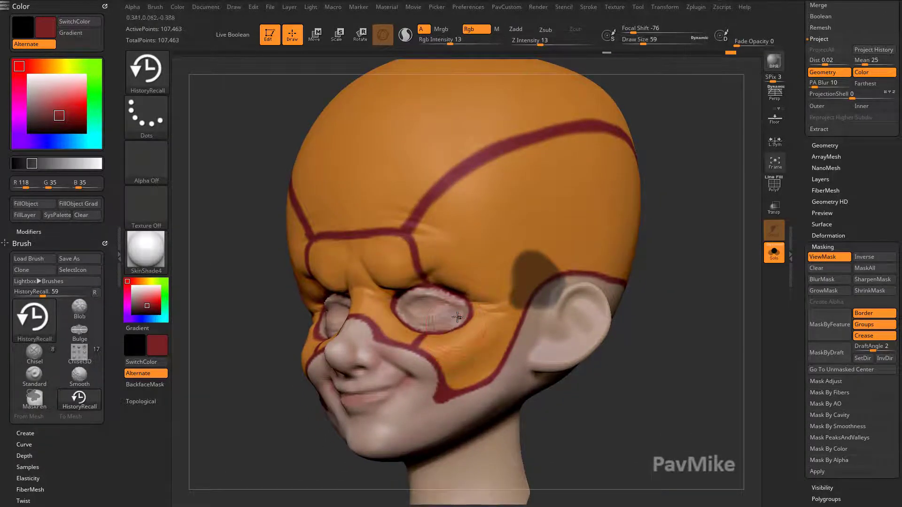
# Try recalling the skin colour over the eye and cheek at Rgb intensity 13, undoing both attempts.
pyautogui.moveTo(452, 320)
pyautogui.mouseDown()
pyautogui.moveTo(435, 336)
pyautogui.moveTo(399, 329)
pyautogui.moveTo(451, 377)
pyautogui.moveTo(464, 374)
pyautogui.mouseUp()
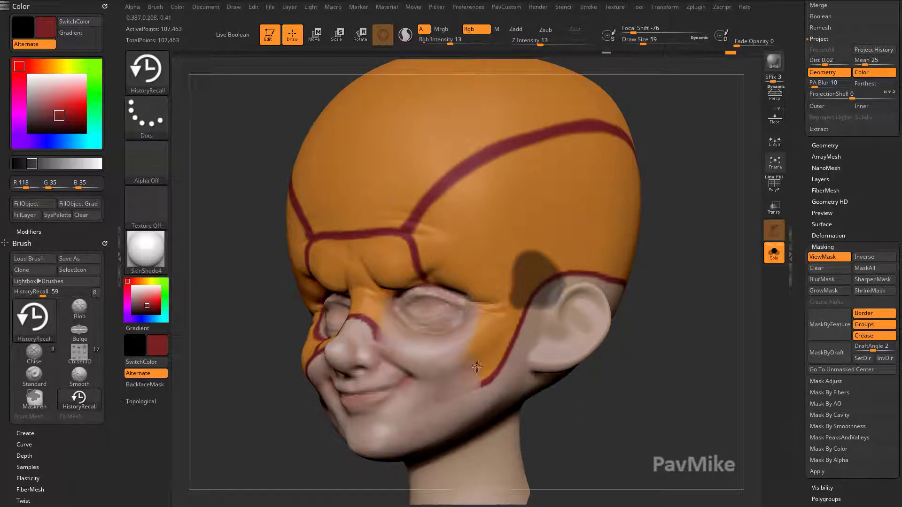
pyautogui.hotkey('ctrl', 'z')
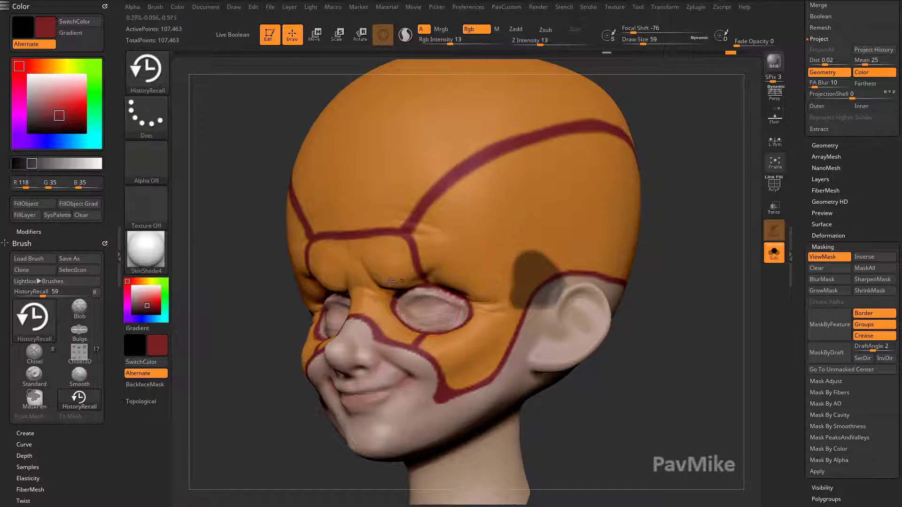
pyautogui.moveTo(390, 281)
pyautogui.mouseDown()
pyautogui.moveTo(394, 338)
pyautogui.moveTo(451, 394)
pyautogui.moveTo(494, 357)
pyautogui.moveTo(452, 305)
pyautogui.mouseUp()
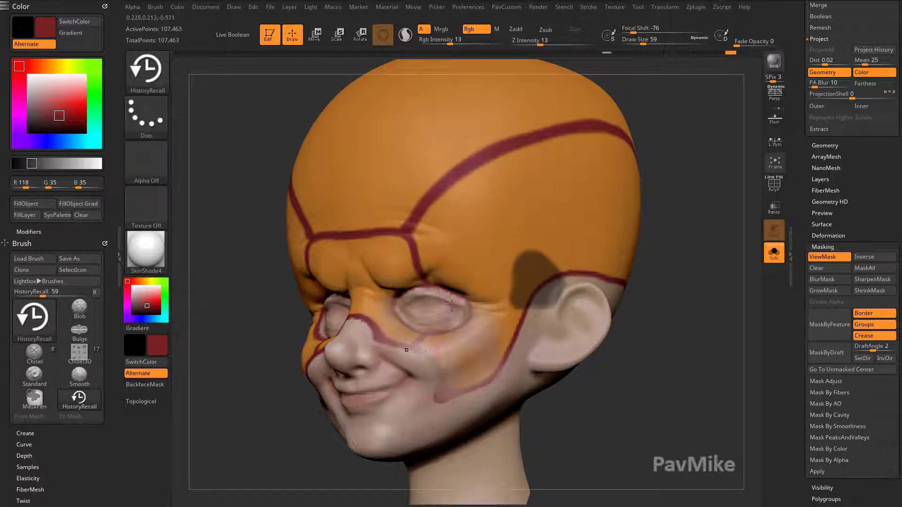
pyautogui.hotkey('ctrl', 'z')
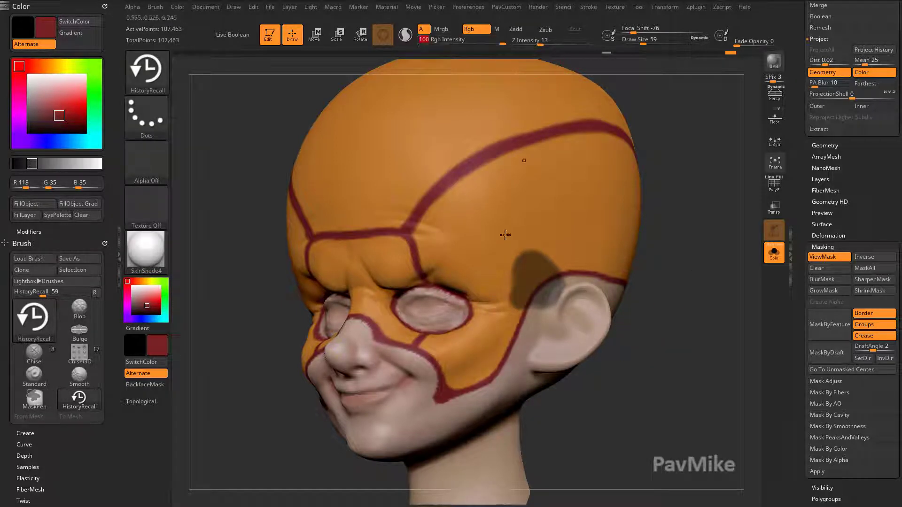
# Recall the skin colour over one eye, cheek and temple at Rgb intensity 100, clearing the mask to restore the patch by the ear too.
pyautogui.moveTo(451, 350)
pyautogui.mouseDown()
pyautogui.moveTo(417, 357)
pyautogui.moveTo(467, 382)
pyautogui.moveTo(403, 302)
pyautogui.moveTo(448, 360)
pyautogui.moveTo(489, 282)
pyautogui.moveTo(540, 245)
pyautogui.moveTo(573, 267)
pyautogui.moveTo(422, 289)
pyautogui.moveTo(399, 242)
pyautogui.moveTo(518, 303)
pyautogui.mouseUp()
pyautogui.moveTo(669, 323)
pyautogui.mouseDown()
pyautogui.moveTo(701, 322)
pyautogui.moveTo(680, 322)
pyautogui.mouseUp()
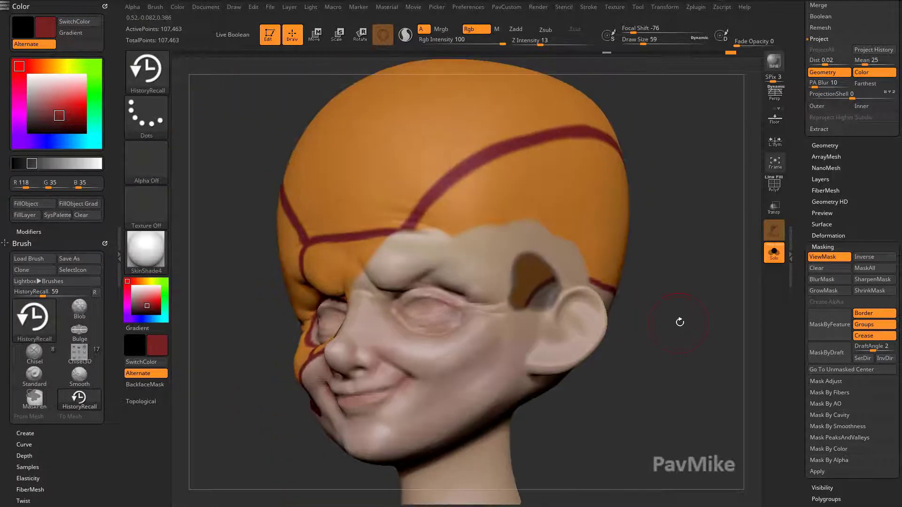
pyautogui.keyDown('ctrl'); pyautogui.moveTo(689, 286); pyautogui.dragTo(714, 348); pyautogui.keyUp('ctrl')
pyautogui.moveTo(545, 297)
pyautogui.mouseDown()
pyautogui.moveTo(528, 281)
pyautogui.moveTo(527, 264)
pyautogui.mouseUp()
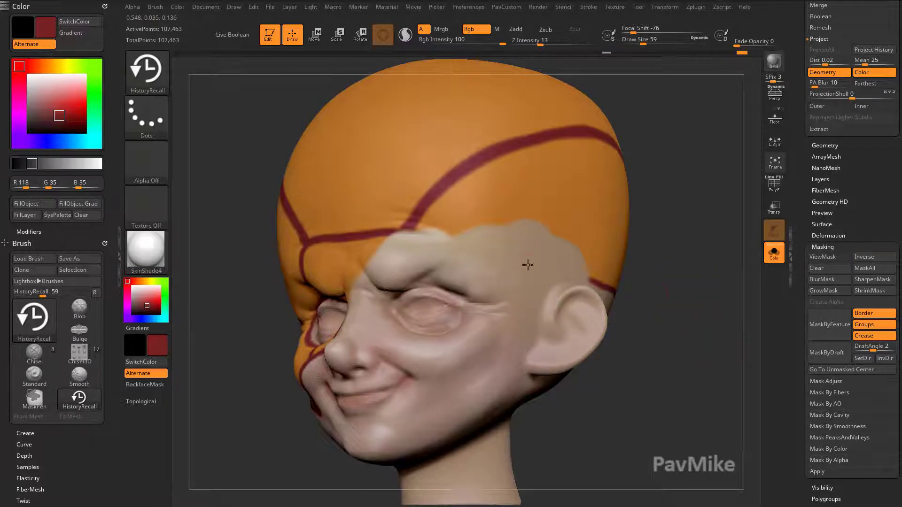
pyautogui.keyDown('shift'); pyautogui.moveTo(660, 304); pyautogui.dragTo(677, 317); pyautogui.keyUp('shift')
pyautogui.keyDown('alt'); pyautogui.moveTo(647, 265); pyautogui.dragTo(657, 305); pyautogui.keyUp('alt')
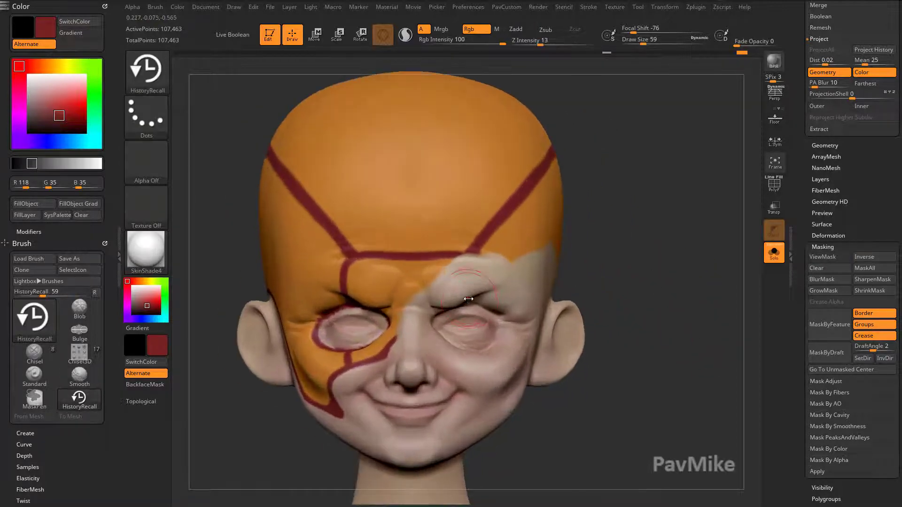
# Undo the skin colour recalled over the eye, cheek and temple and remove the mask so the painted cowl is whole again.
pyautogui.moveTo(430, 300); pyautogui.dragTo(459, 262)
pyautogui.moveTo(747, 352); pyautogui.dragTo(707, 361)
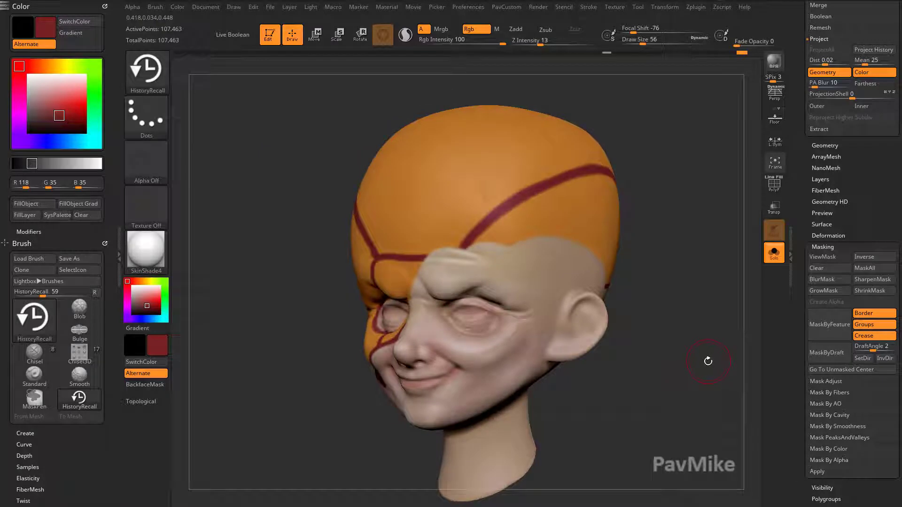
pyautogui.hotkey('ctrl', 'z')
pyautogui.hotkey('ctrl', 'z')
pyautogui.hotkey('ctrl', 'z')
pyautogui.hotkey('ctrl', 'z')
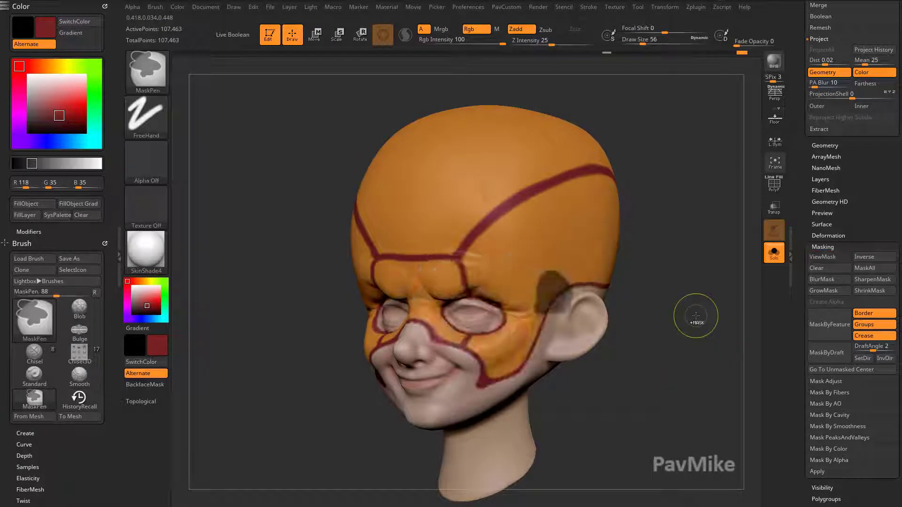
pyautogui.moveTo(692, 317)
pyautogui.mouseDown()
pyautogui.moveTo(678, 314)
pyautogui.moveTo(704, 330)
pyautogui.mouseUp()
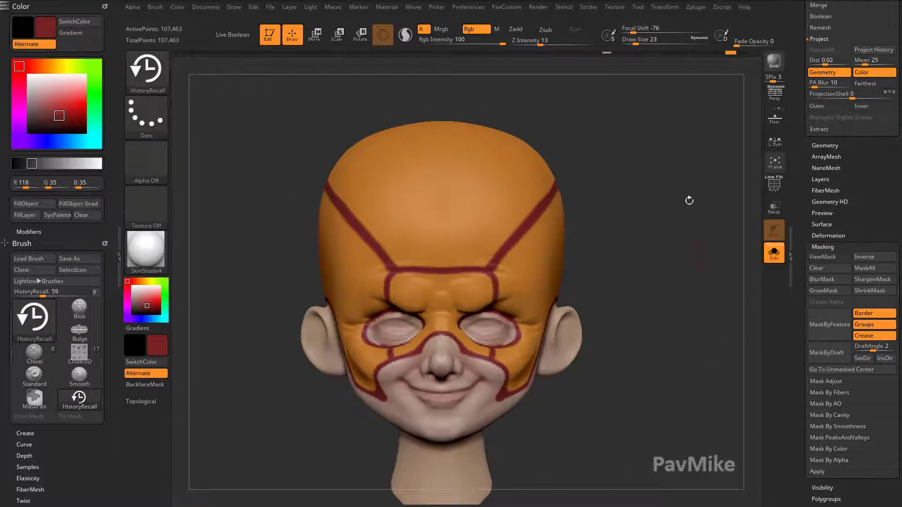
pyautogui.moveTo(618, 280)
pyautogui.mouseDown()
pyautogui.moveTo(626, 286)
pyautogui.moveTo(614, 293)
pyautogui.moveTo(697, 253)
pyautogui.mouseUp()
# Select the Standard brush and turn off its Zadd sculpting, keeping Rgb active.
pyautogui.press('b')
pyautogui.press('s')
pyautogui.press('t')
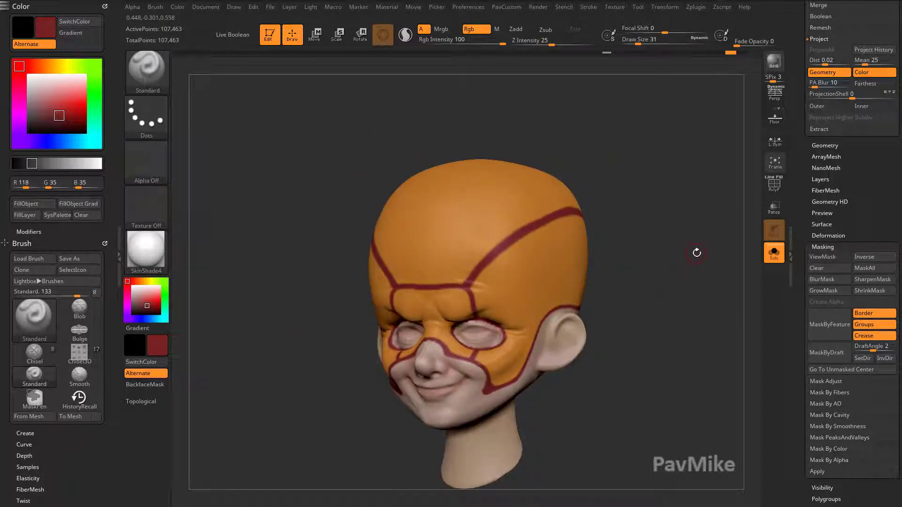
pyautogui.moveTo(620, 247); pyautogui.dragTo(725, 63)
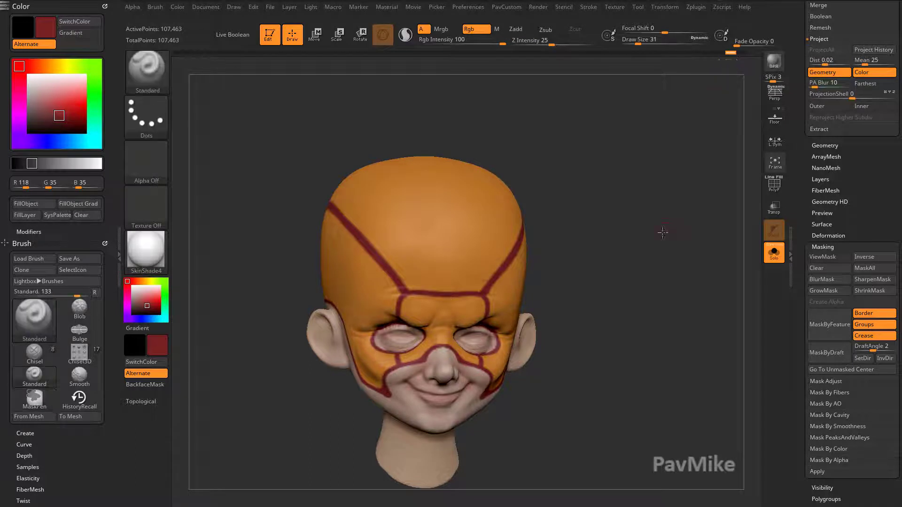
pyautogui.moveTo(661, 231); pyautogui.dragTo(484, 311)
pyautogui.moveTo(669, 281); pyautogui.dragTo(690, 288)
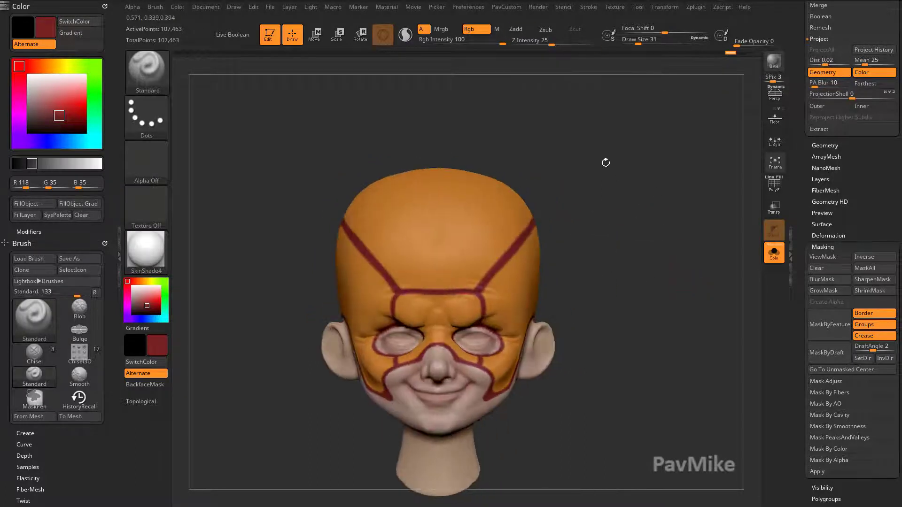
# Step the undo history back to the head with plain skin colour, before the cowl was painted.
pyautogui.click(528, 53)
pyautogui.moveTo(518, 55); pyautogui.dragTo(610, 58)
pyautogui.moveTo(658, 268); pyautogui.dragTo(679, 288)
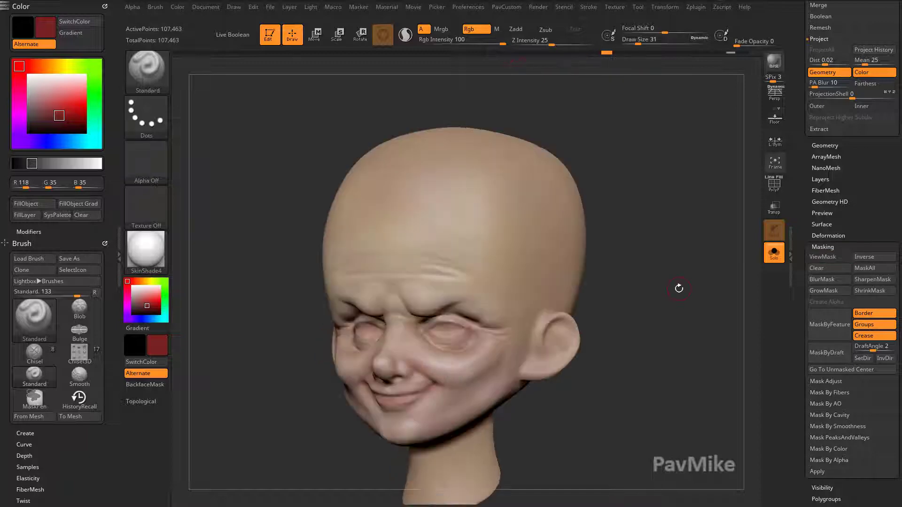
# Select the HistoryRecall brush at draw size 44 and recall the cowl colours over one brow, accepting removal of the newer history entries.
pyautogui.press('b')
pyautogui.press('h')
pyautogui.press('r')
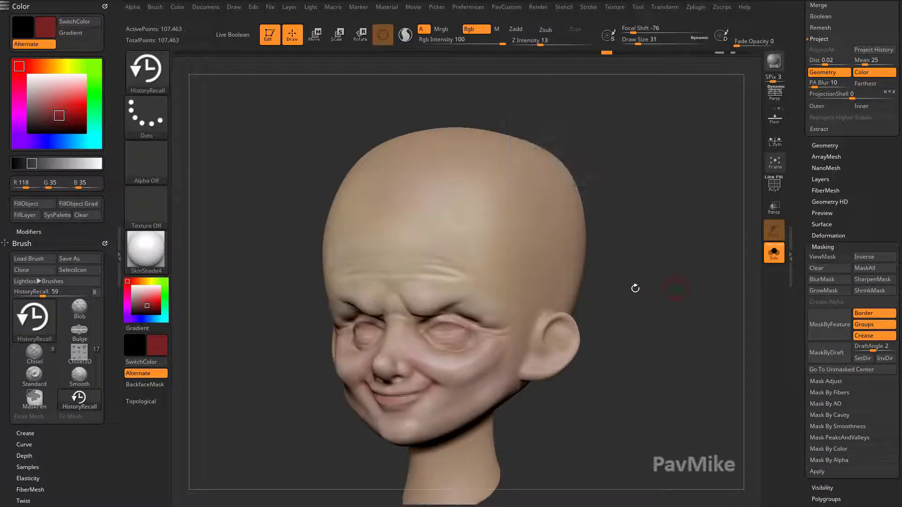
pyautogui.press('s')
pyautogui.keyDown('alt'); pyautogui.moveTo(623, 287); pyautogui.dragTo(629, 299); pyautogui.keyUp('alt')
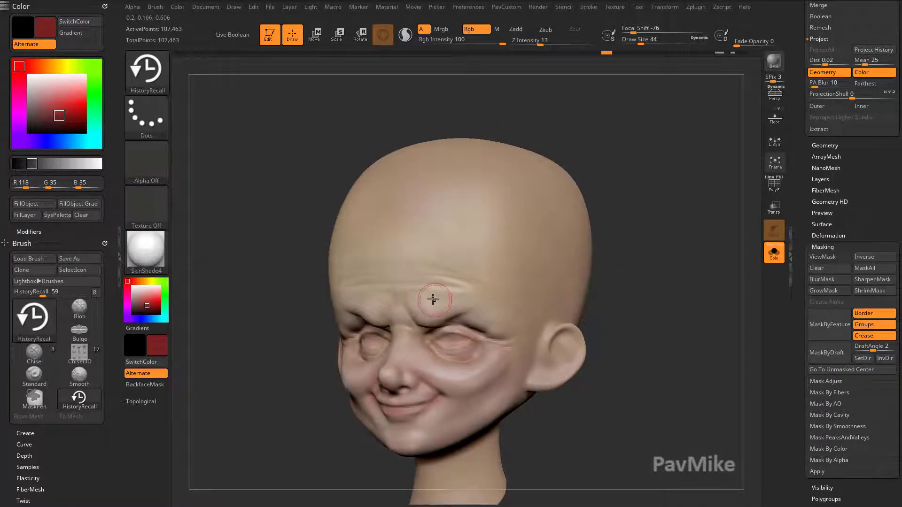
pyautogui.moveTo(433, 300); pyautogui.dragTo(439, 296)
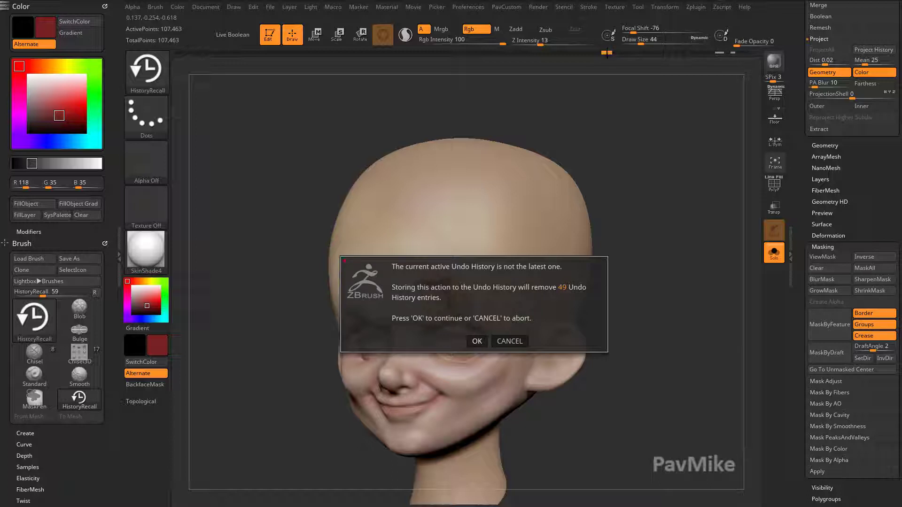
pyautogui.click(486, 336)
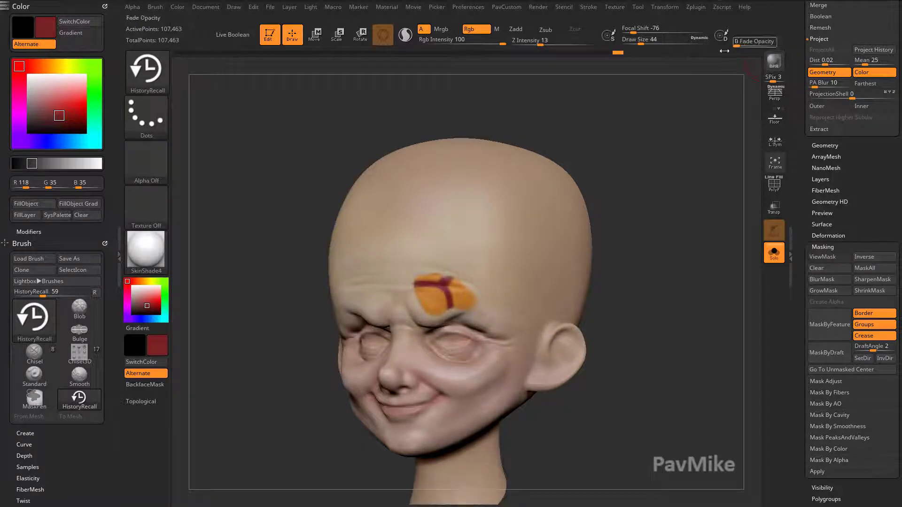
# Recall the orange cowl and its red seams over one side of the forehead, the temple, eye area and cheek down to the jaw edge.
pyautogui.moveTo(630, 177)
pyautogui.mouseDown()
pyautogui.moveTo(654, 182)
pyautogui.moveTo(575, 261)
pyautogui.moveTo(521, 263)
pyautogui.mouseUp()
pyautogui.moveTo(469, 303)
pyautogui.mouseDown()
pyautogui.moveTo(505, 296)
pyautogui.moveTo(535, 323)
pyautogui.moveTo(485, 251)
pyautogui.moveTo(487, 238)
pyautogui.moveTo(542, 277)
pyautogui.moveTo(557, 338)
pyautogui.mouseUp()
pyautogui.moveTo(557, 338); pyautogui.dragTo(510, 300, button='right')
pyautogui.moveTo(489, 300); pyautogui.dragTo(462, 342)
pyautogui.moveTo(463, 342); pyautogui.dragTo(522, 390, button='right')
pyautogui.moveTo(408, 321); pyautogui.dragTo(431, 341)
pyautogui.moveTo(498, 327); pyautogui.dragTo(440, 303, button='right')
pyautogui.moveTo(487, 357); pyautogui.dragTo(511, 374)
pyautogui.moveTo(665, 210); pyautogui.dragTo(611, 223)
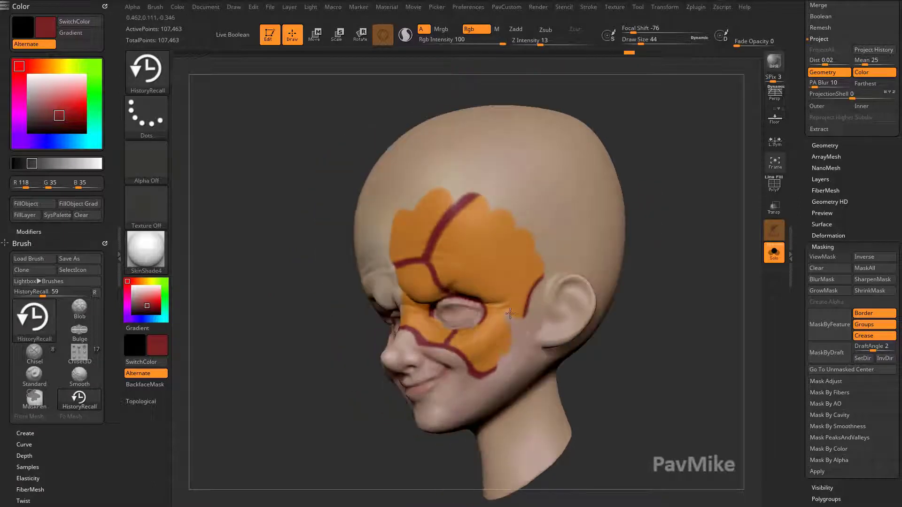
pyautogui.moveTo(521, 320); pyautogui.dragTo(502, 367)
pyautogui.moveTo(662, 224)
pyautogui.mouseDown()
pyautogui.moveTo(650, 245)
pyautogui.moveTo(660, 249)
pyautogui.mouseUp()
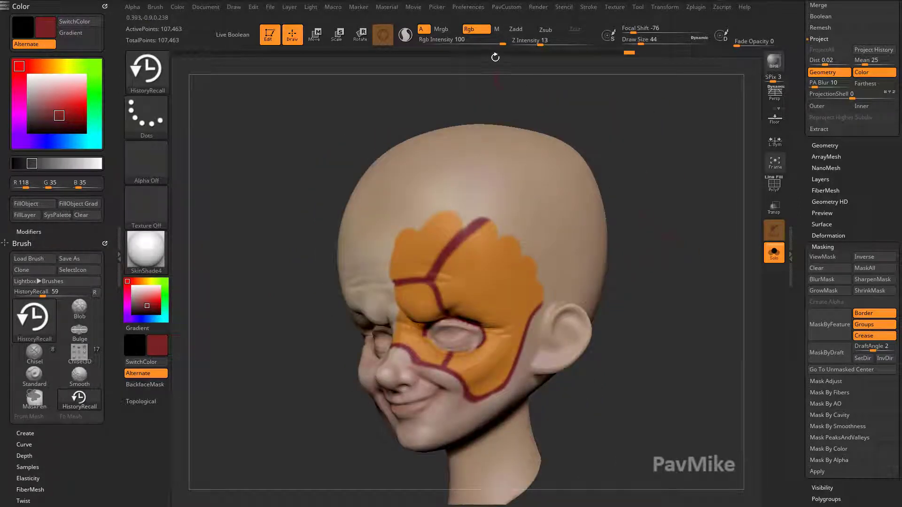
# Set the Rgb intensity to 29 and softly recall more cowl colour along the patch's edge above the ear.
pyautogui.click(464, 42)
pyautogui.moveTo(644, 160); pyautogui.dragTo(600, 195)
pyautogui.moveTo(525, 247)
pyautogui.mouseDown()
pyautogui.moveTo(509, 256)
pyautogui.moveTo(511, 234)
pyautogui.moveTo(557, 261)
pyautogui.mouseUp()
pyautogui.moveTo(610, 206); pyautogui.dragTo(619, 207, button='right')
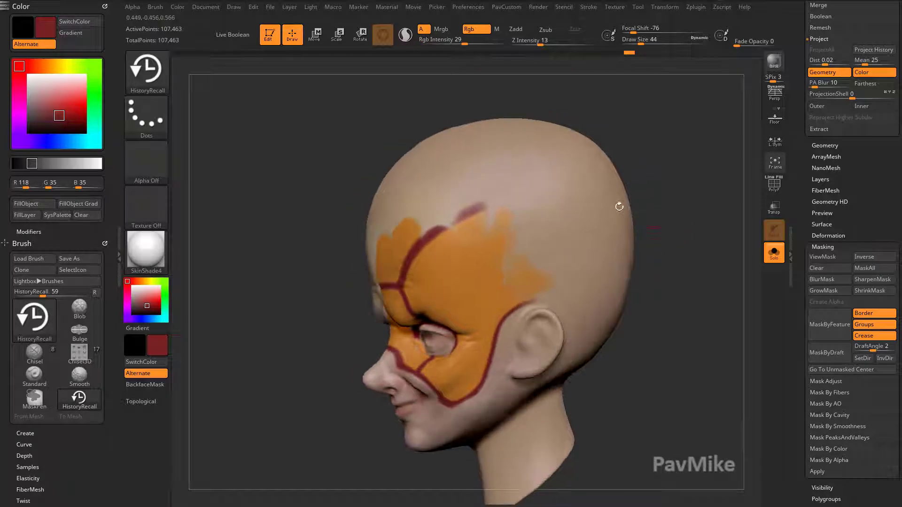
# Assign Alpha 07 to the HistoryRecall brush and dab it at the edge of the recalled patch above the temple.
pyautogui.click(165, 117)
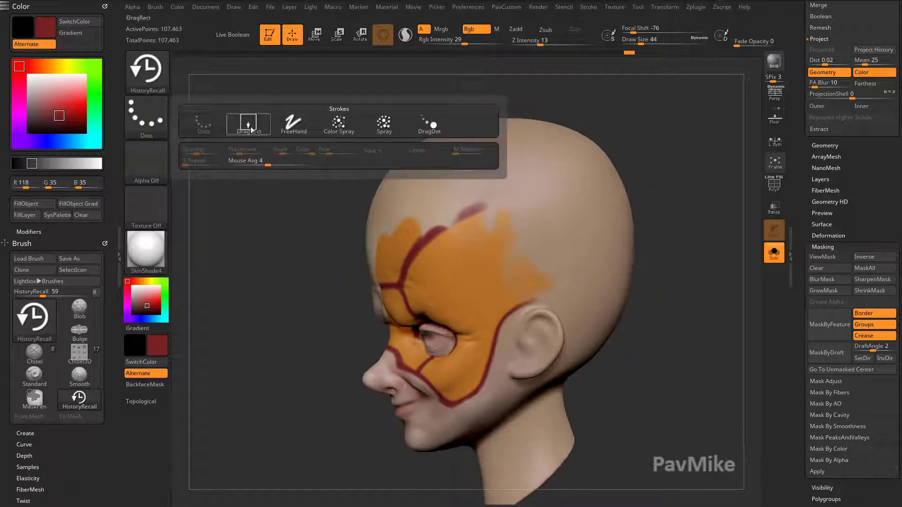
pyautogui.click(146, 163)
pyautogui.click(536, 218)
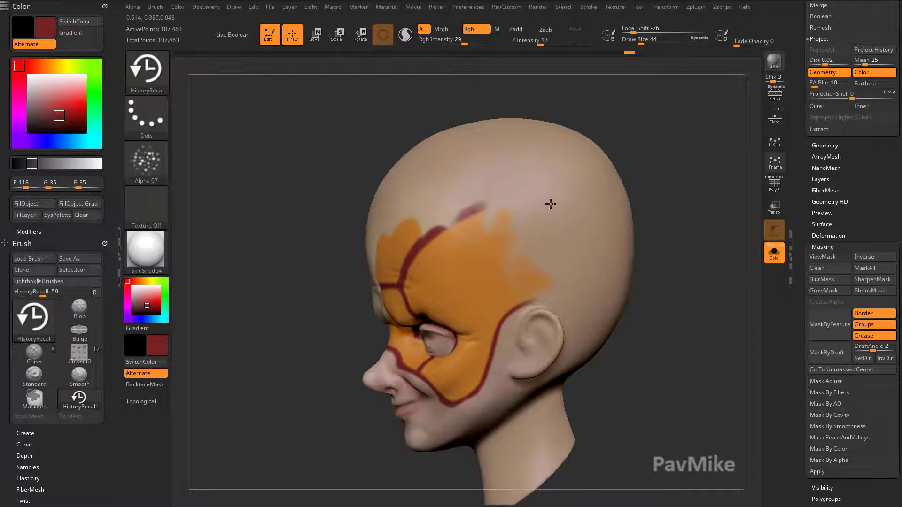
pyautogui.moveTo(507, 203); pyautogui.dragTo(521, 203)
pyautogui.moveTo(522, 203); pyautogui.dragTo(638, 165, button='right')
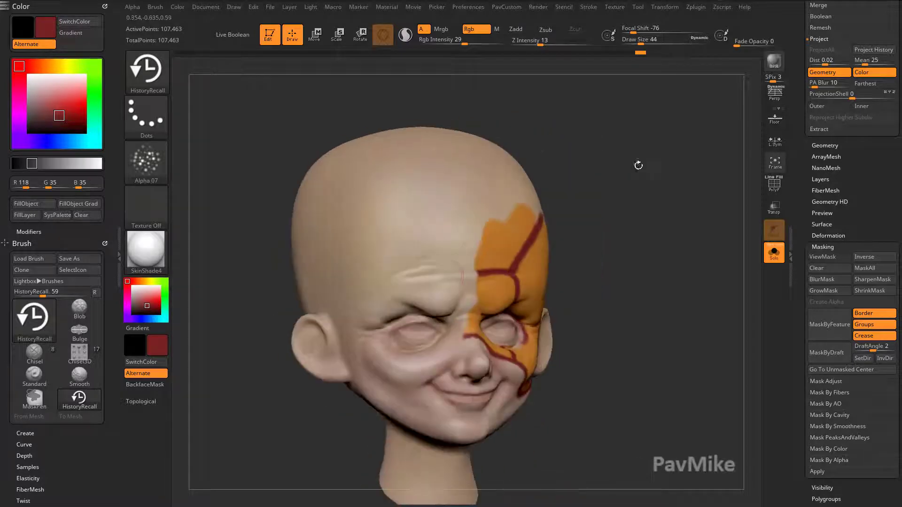
# Switch the brush stroke to Spray and recall the cowl colours and seams across both sides of the forehead.
pyautogui.click(146, 117)
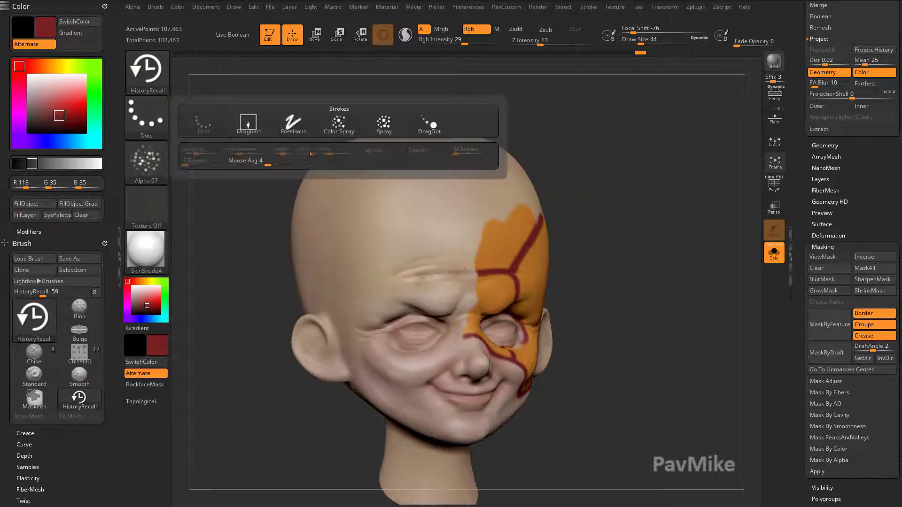
pyautogui.click(375, 131)
pyautogui.moveTo(458, 275)
pyautogui.mouseDown()
pyautogui.moveTo(388, 251)
pyautogui.moveTo(460, 247)
pyautogui.moveTo(462, 206)
pyautogui.mouseUp()
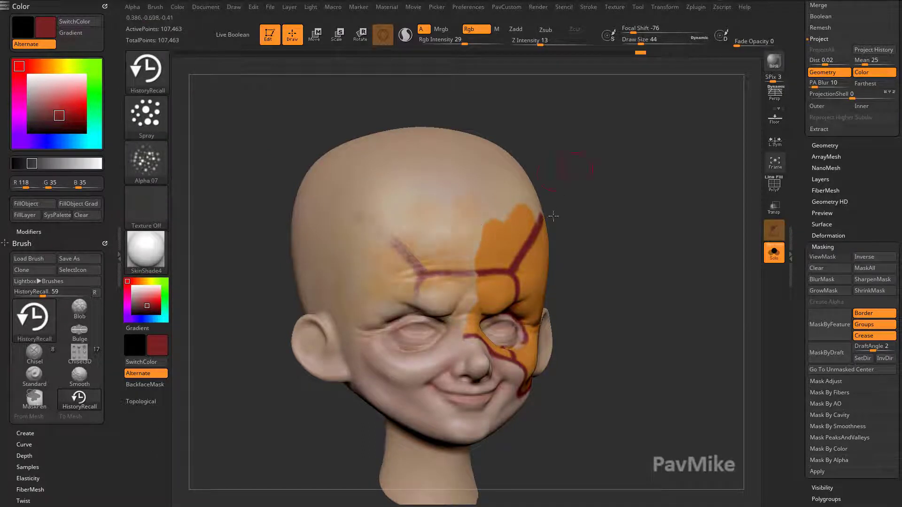
pyautogui.moveTo(564, 164); pyautogui.dragTo(469, 251)
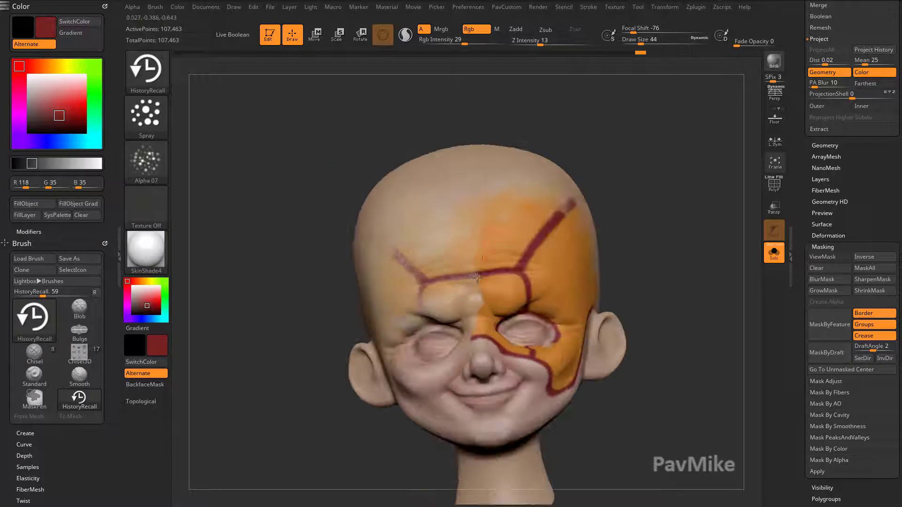
pyautogui.moveTo(648, 263)
pyautogui.mouseDown()
pyautogui.moveTo(662, 283)
pyautogui.moveTo(655, 267)
pyautogui.moveTo(634, 277)
pyautogui.mouseUp()
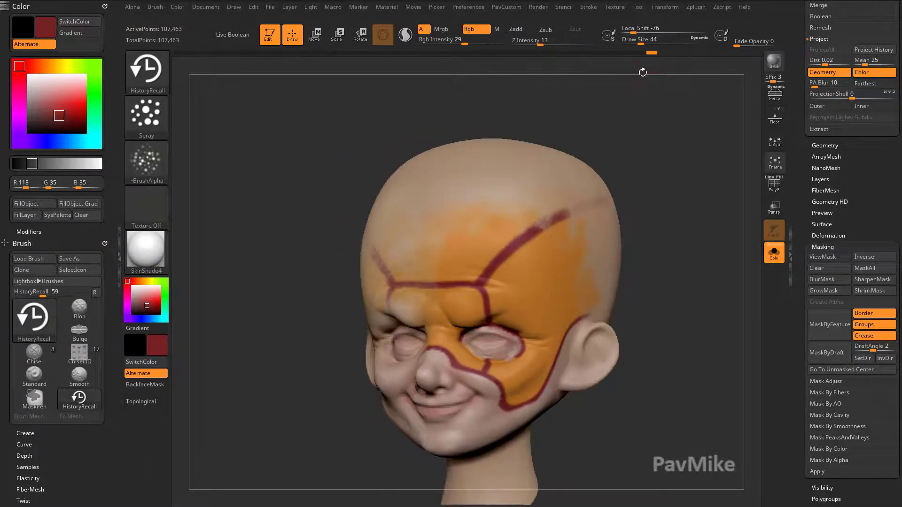
# Spray recalled cowl colours around the other eye, cheek and temple, enlarging the draw size to 108 and finally reducing it to 23.
pyautogui.moveTo(703, 229); pyautogui.dragTo(498, 209, button='right')
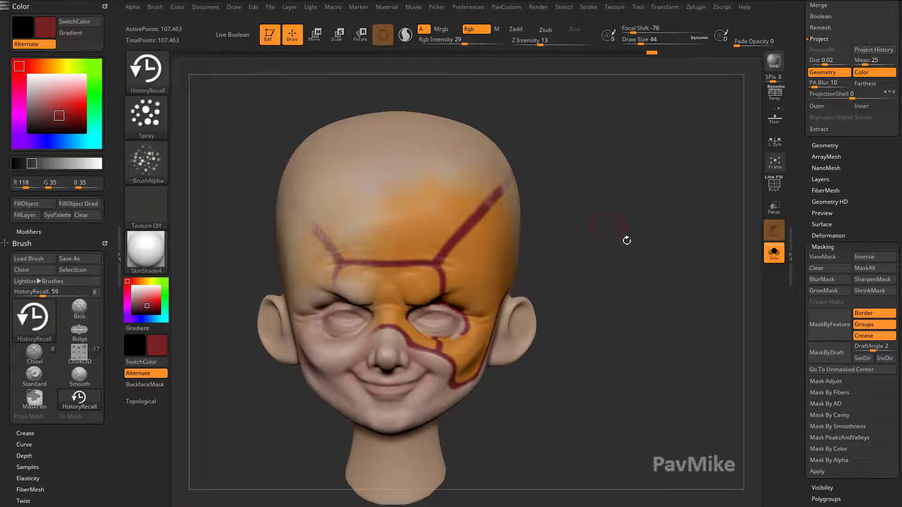
pyautogui.moveTo(336, 353); pyautogui.dragTo(353, 379, button='right')
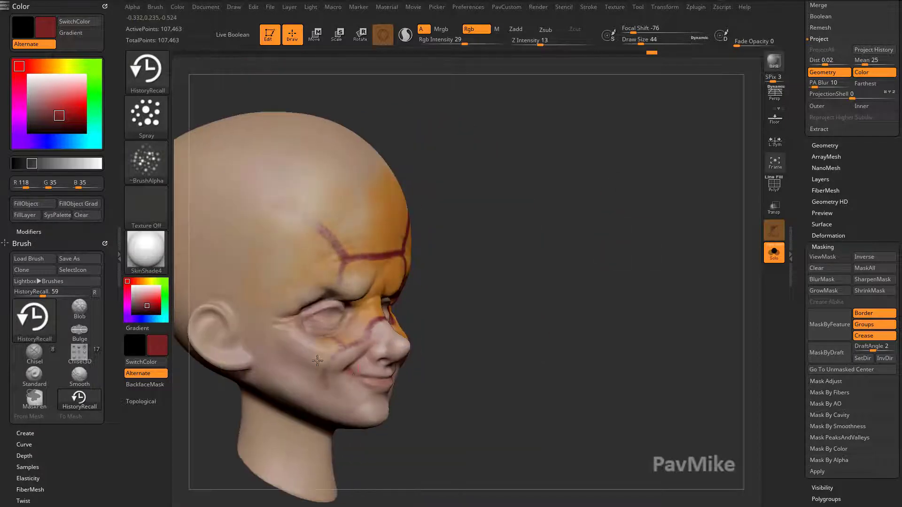
pyautogui.hotkey('ctrl', 'z')
pyautogui.keyDown('ctrl'); pyautogui.moveTo(552, 268); pyautogui.dragTo(566, 238, button='right'); pyautogui.keyUp('ctrl')
pyautogui.press(']')
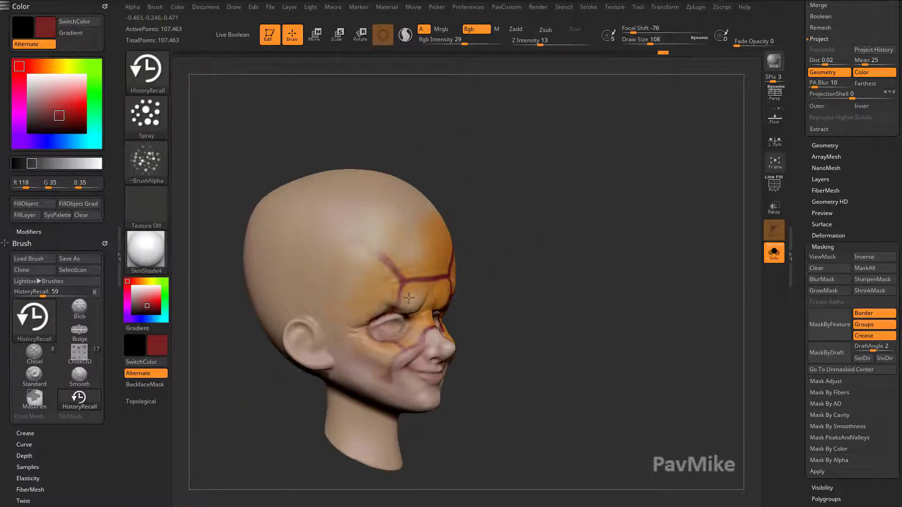
pyautogui.moveTo(483, 226)
pyautogui.mouseDown(button='right')
pyautogui.moveTo(556, 264)
pyautogui.moveTo(619, 268)
pyautogui.moveTo(614, 364)
pyautogui.mouseUp(button='right')
pyautogui.press('s')
pyautogui.click(593, 271)
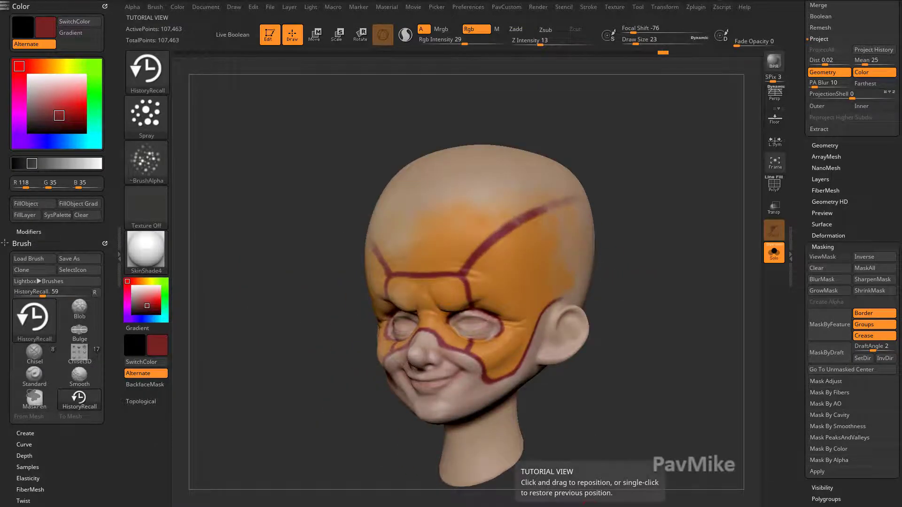